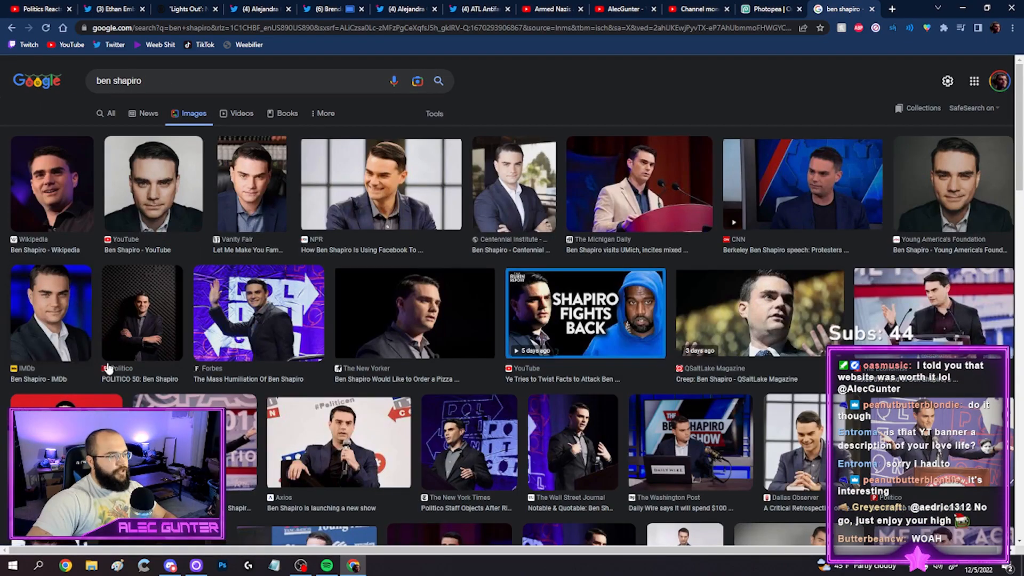
Preview Ben Shapiro image results, copy a photo of him on his show set, and paste it into the Photopea project
{"action": "left_click", "coordinate": [487, 207]}
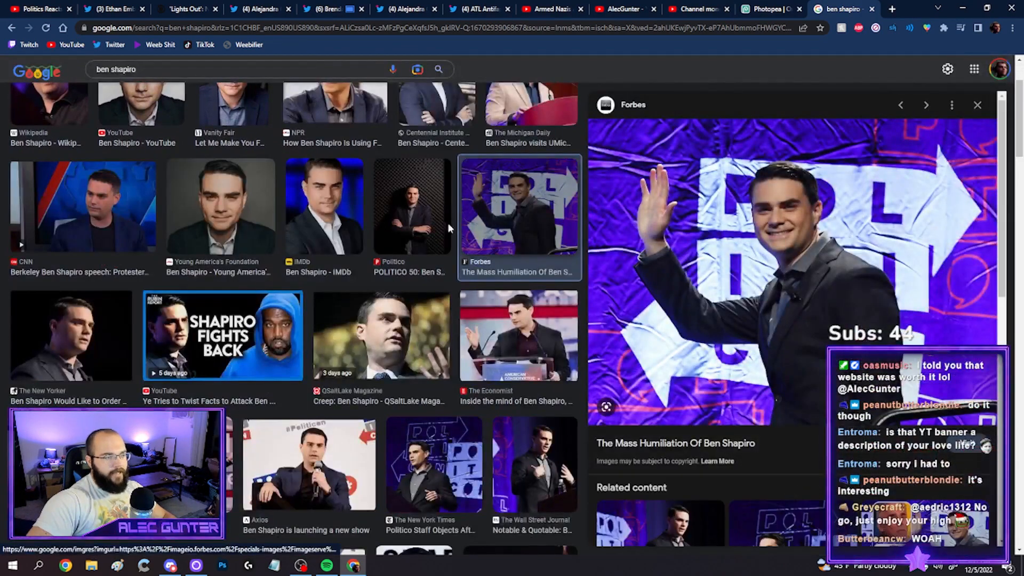
{"action": "left_click", "coordinate": [393, 326]}
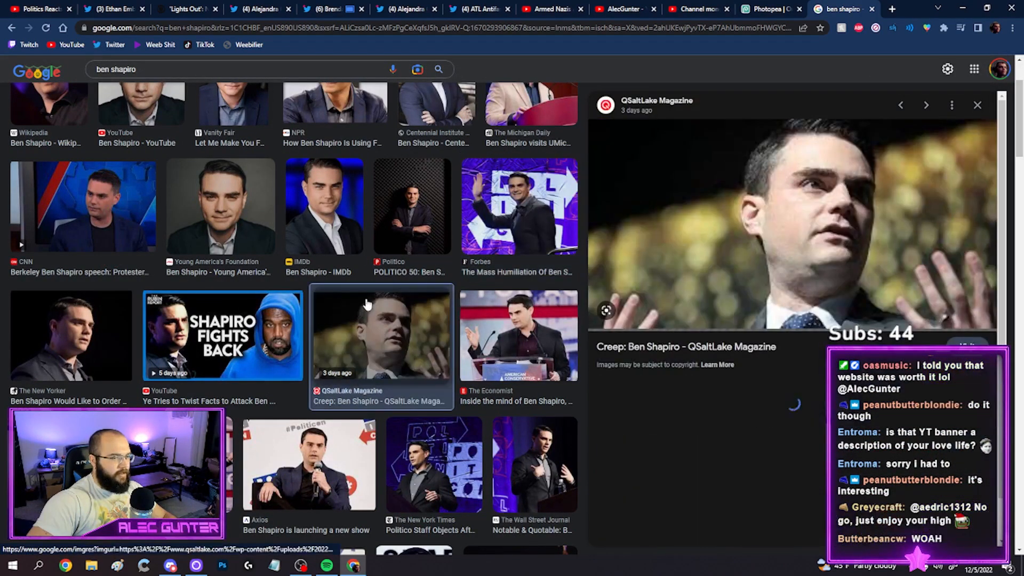
{"action": "scroll", "coordinate": [254, 362], "scroll_direction": "down", "scroll_amount": 3}
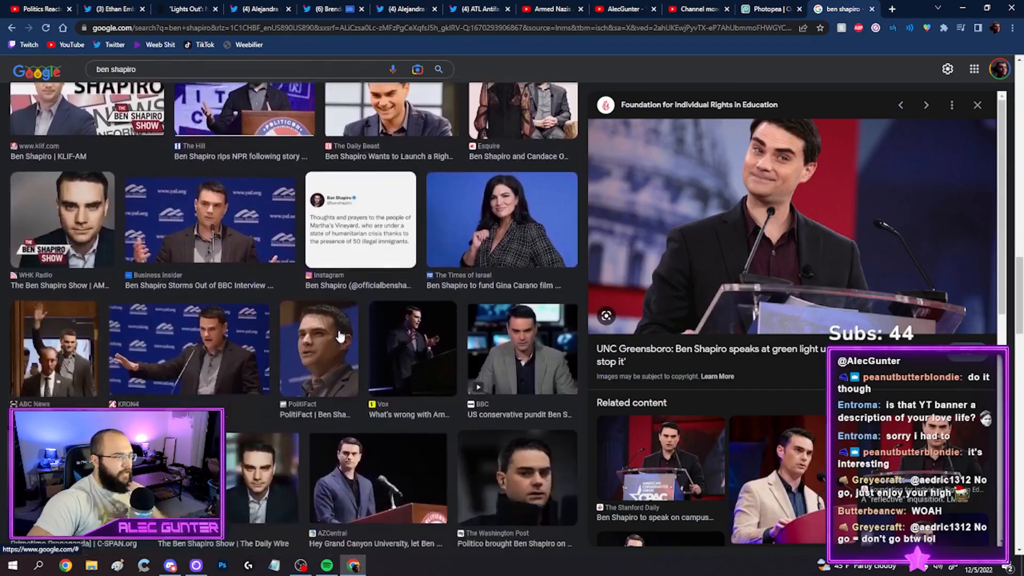
{"action": "scroll", "coordinate": [316, 344], "scroll_direction": "down", "scroll_amount": 1}
{"action": "right_click", "coordinate": [752, 185]}
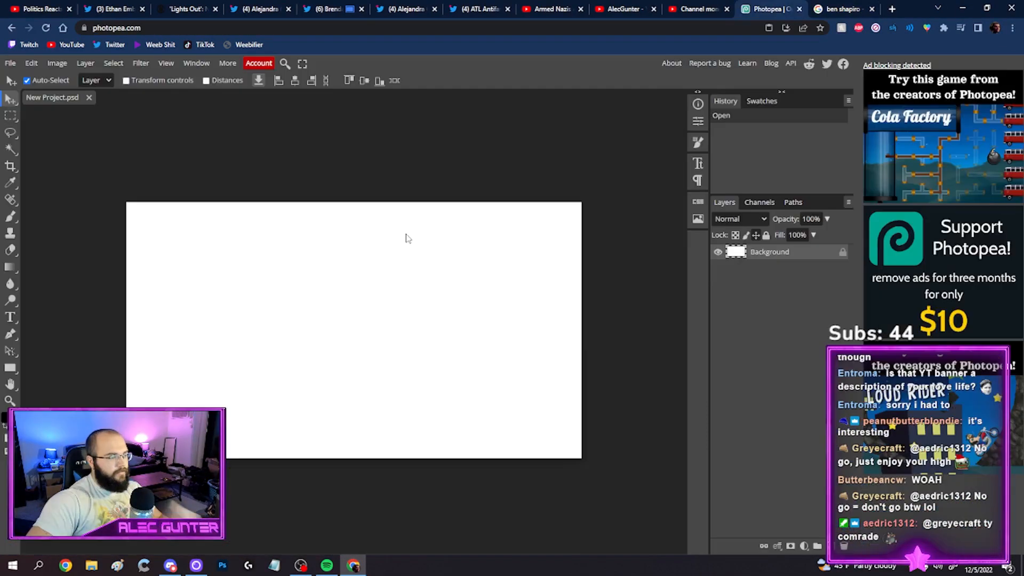
{"action": "key", "text": "ctrl+v"}
{"action": "left_click", "coordinate": [841, 8]}
{"action": "left_click", "coordinate": [892, 9]}
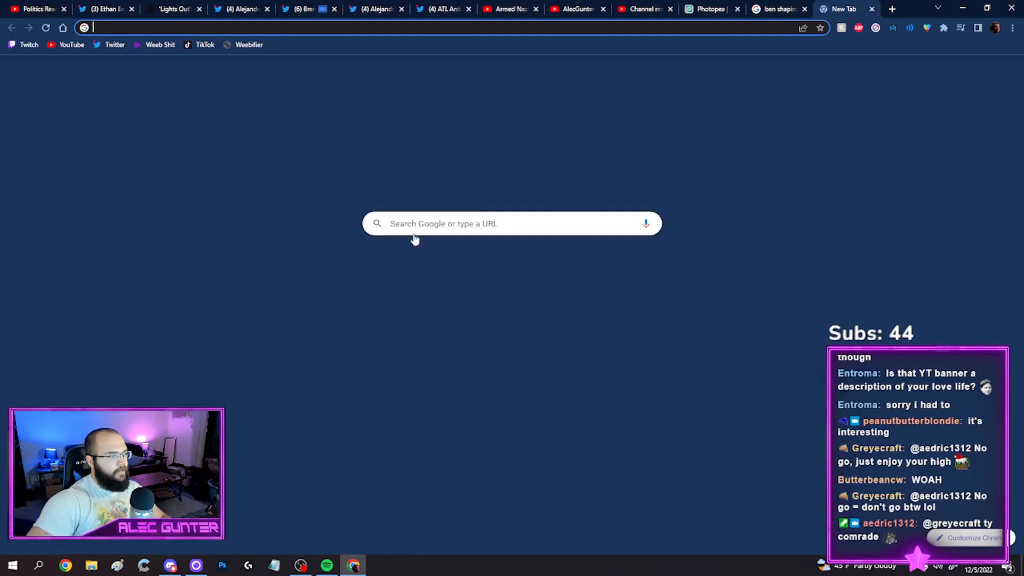
{"action": "left_click", "coordinate": [773, 8]}
{"action": "left_click", "coordinate": [722, 6]}
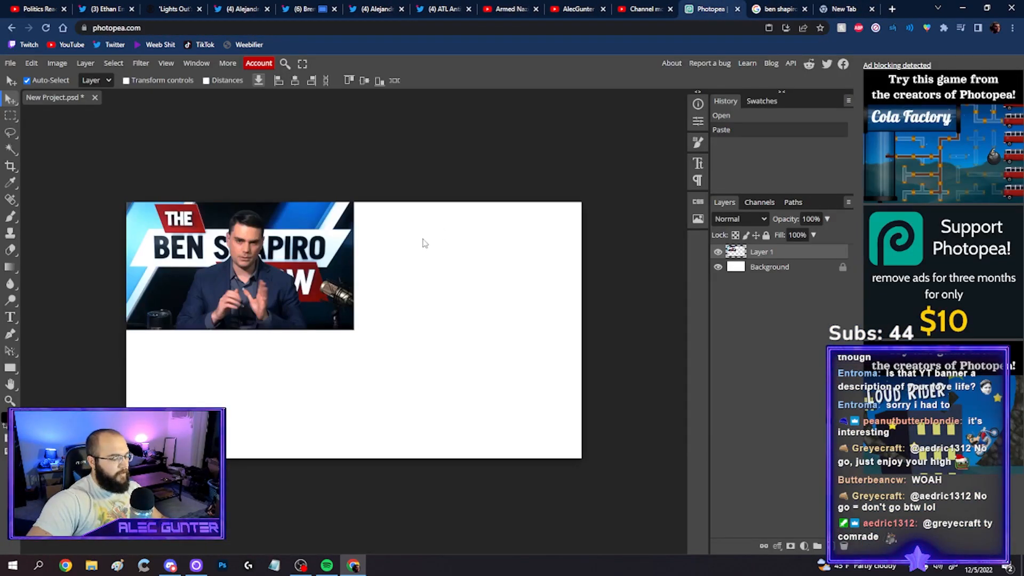
Scale the pasted photo to about 317% and reposition it so the man fills one side of the canvas
{"action": "key", "text": "alt+ctrl+t"}
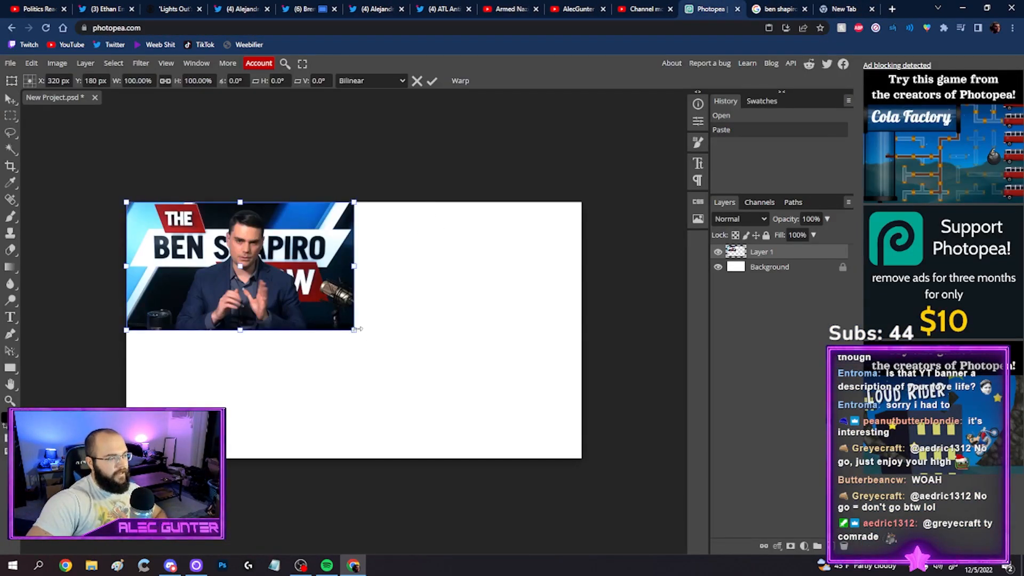
{"action": "left_click_drag", "start_coordinate": [350, 329], "coordinate": [640, 491]}
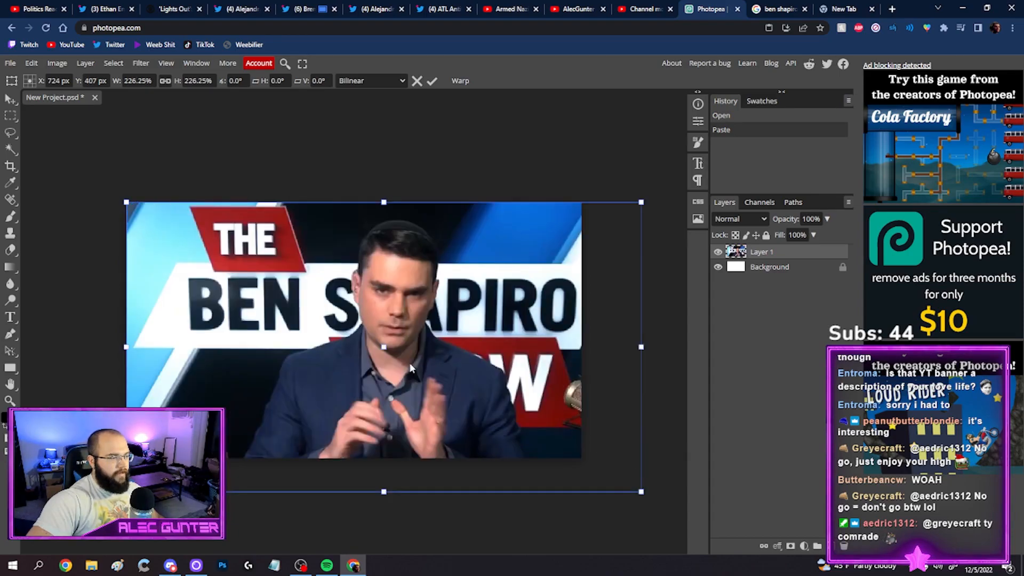
{"action": "left_click_drag", "start_coordinate": [413, 364], "coordinate": [382, 360]}
{"action": "left_click_drag", "start_coordinate": [612, 493], "coordinate": [560, 462]}
{"action": "left_click_drag", "start_coordinate": [480, 398], "coordinate": [496, 394]}
{"action": "left_click_drag", "start_coordinate": [574, 458], "coordinate": [832, 566]}
{"action": "left_click_drag", "start_coordinate": [514, 304], "coordinate": [266, 291]}
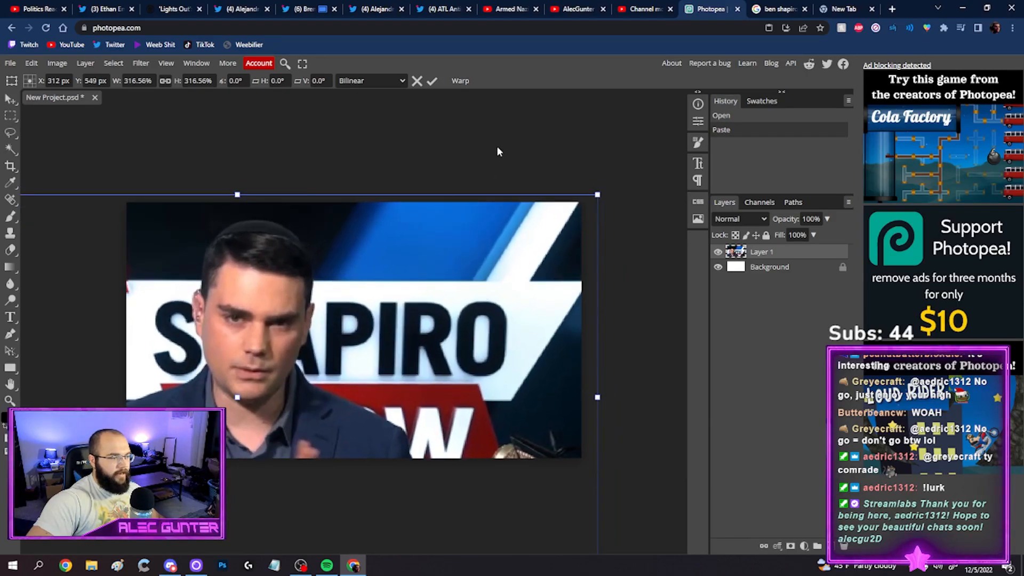
{"action": "key", "text": "Return"}
Select the man in the photo with the Object Selection tool by framing his head and shoulders
{"action": "left_click", "coordinate": [8, 136]}
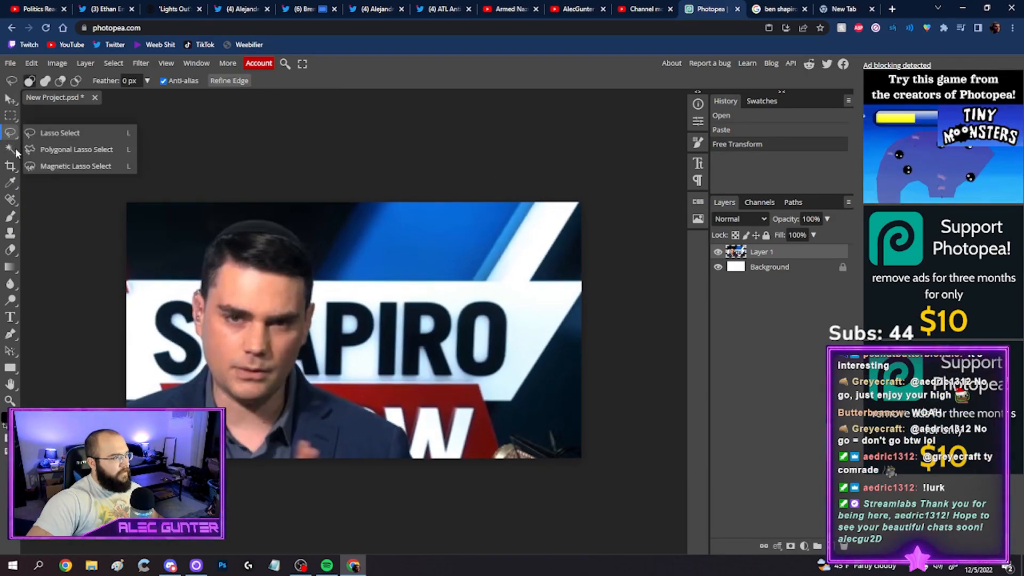
{"action": "right_click", "coordinate": [12, 150]}
{"action": "left_click", "coordinate": [57, 167]}
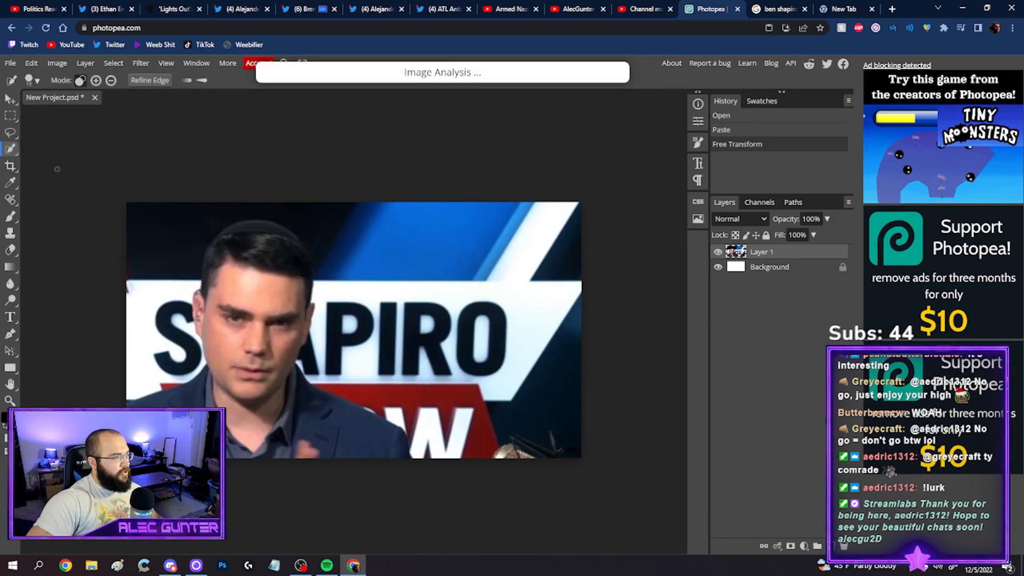
{"action": "right_click", "coordinate": [8, 152]}
{"action": "left_click", "coordinate": [54, 183]}
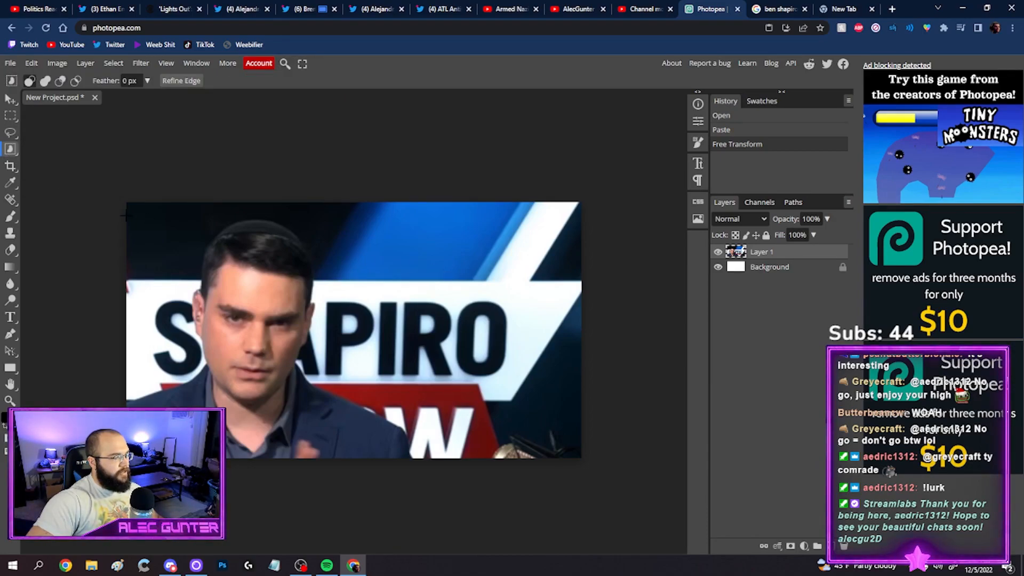
{"action": "left_click_drag", "start_coordinate": [427, 202], "coordinate": [78, 499]}
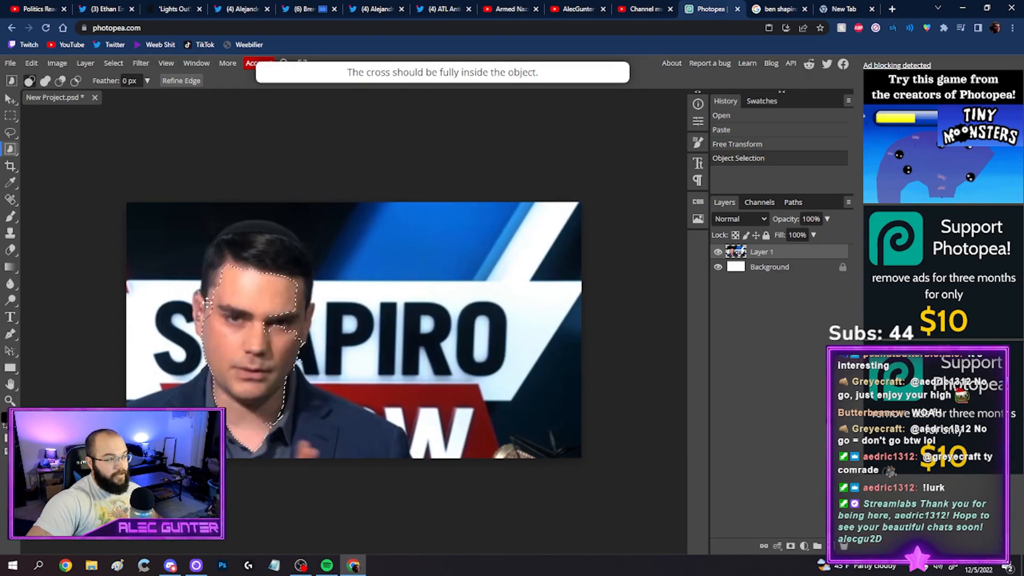
Try to extend the selection over the man's hair with Quick Selection, and undo the attempt
{"action": "left_click", "coordinate": [12, 154]}
{"action": "left_click_drag", "start_coordinate": [262, 244], "coordinate": [252, 250]}
{"action": "key", "text": "ctrl+z"}
Add the man's hair, ear, jacket and shoulders to the existing selection by tracing his outline with the Lasso tool
{"action": "left_click", "coordinate": [11, 132]}
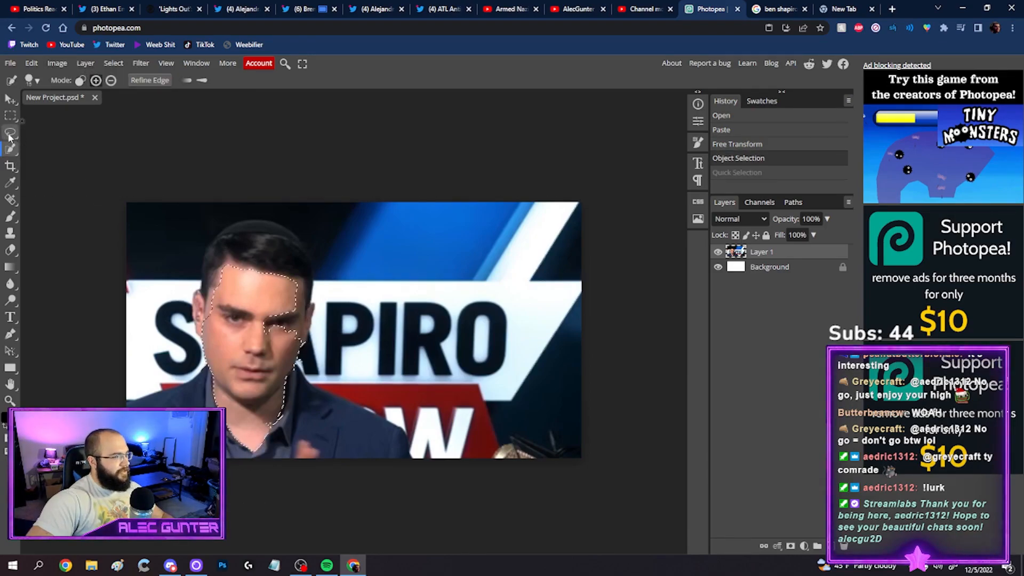
{"action": "key", "text": "shift"}
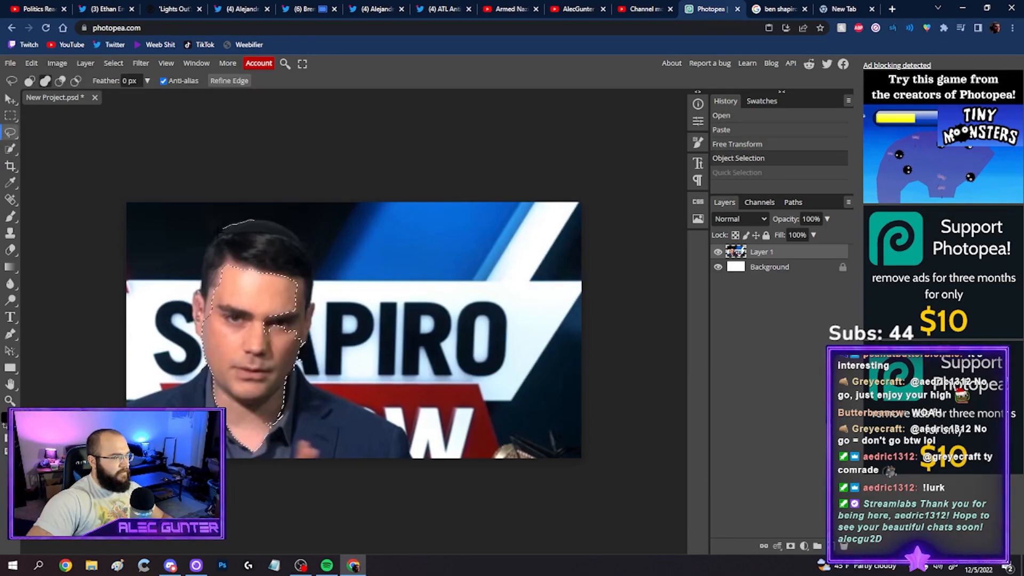
{"action": "left_click_drag", "start_coordinate": [197, 311], "coordinate": [399, 425]}
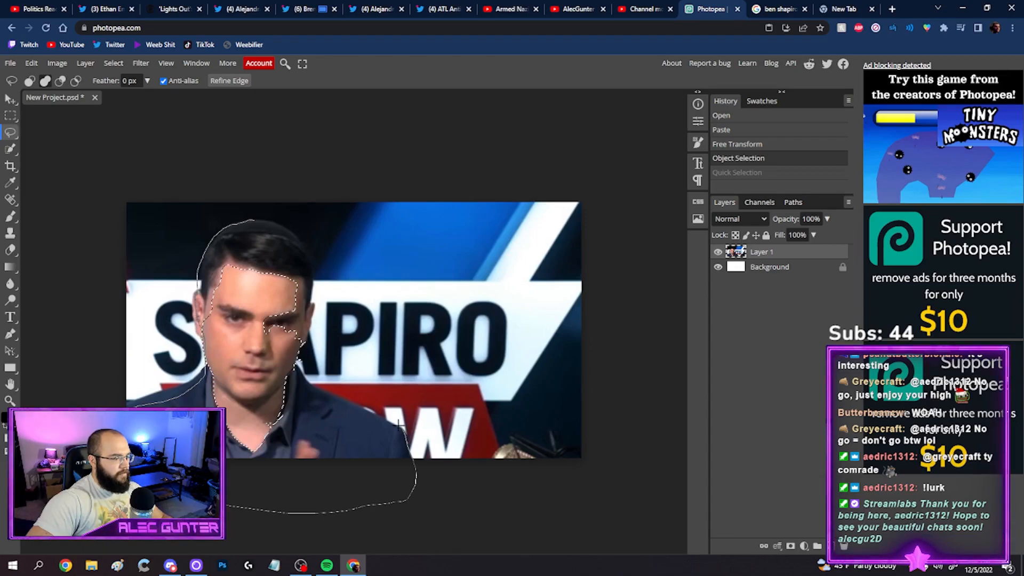
{"action": "left_click_drag", "start_coordinate": [302, 378], "coordinate": [253, 220]}
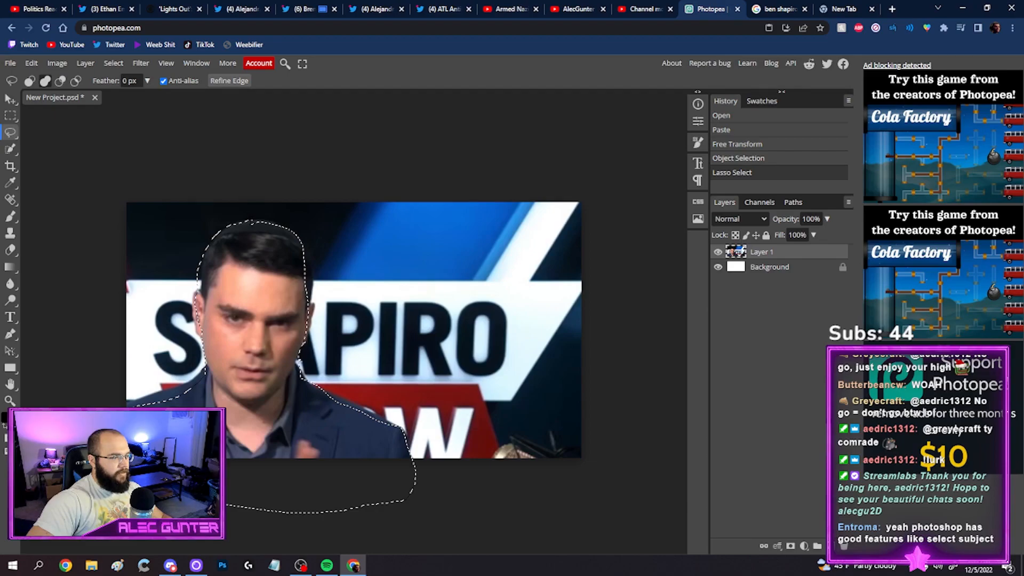
{"action": "left_click", "coordinate": [253, 263]}
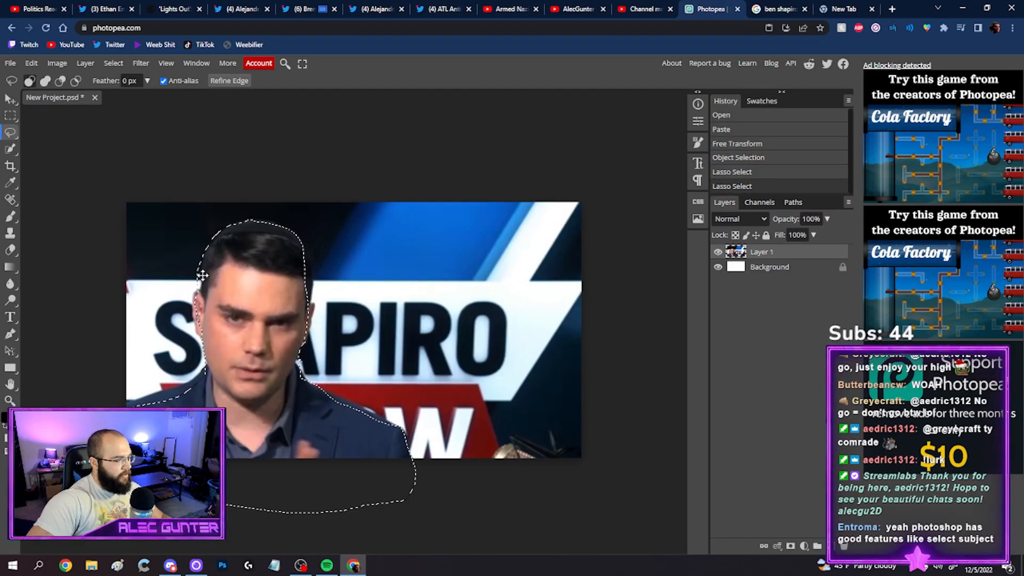
{"action": "mouse_move", "coordinate": [199, 254]}
{"action": "left_mouse_down"}
{"action": "mouse_move", "coordinate": [203, 271]}
{"action": "mouse_move", "coordinate": [202, 262]}
{"action": "mouse_move", "coordinate": [183, 265]}
{"action": "left_mouse_up"}
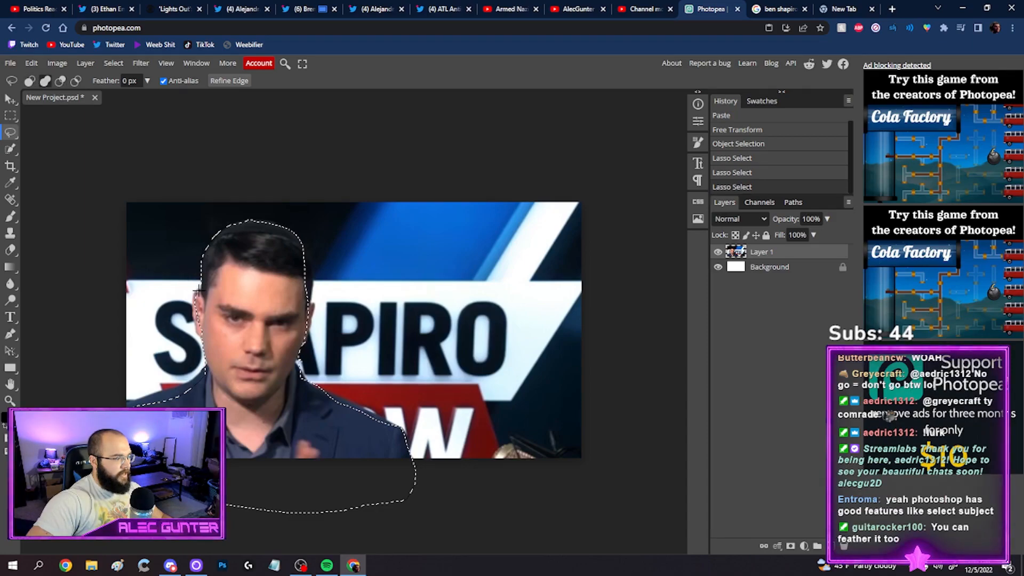
{"action": "left_click_drag", "start_coordinate": [197, 322], "coordinate": [213, 332]}
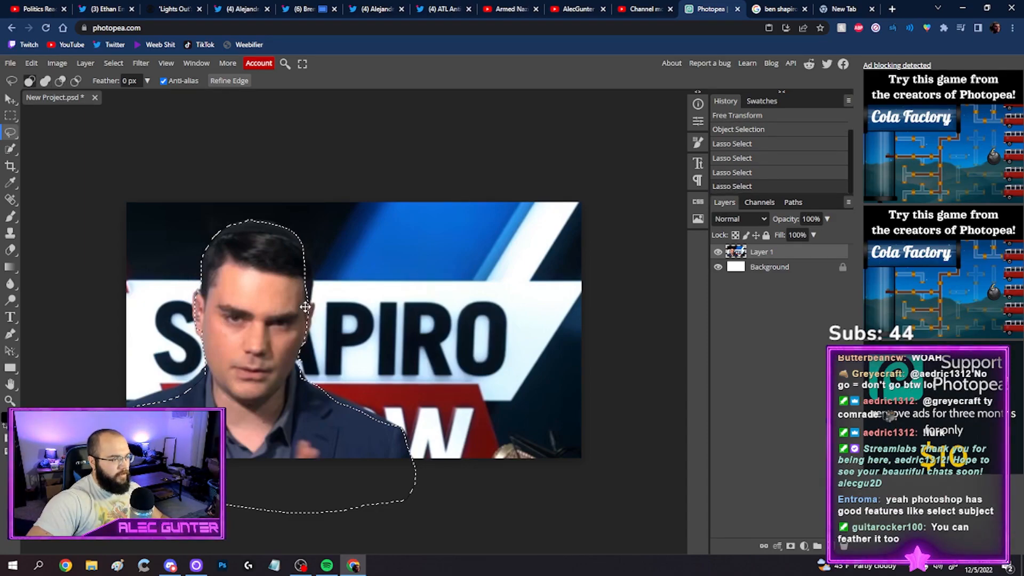
Smooth the selection around the man by 5 px
{"action": "left_click", "coordinate": [113, 64]}
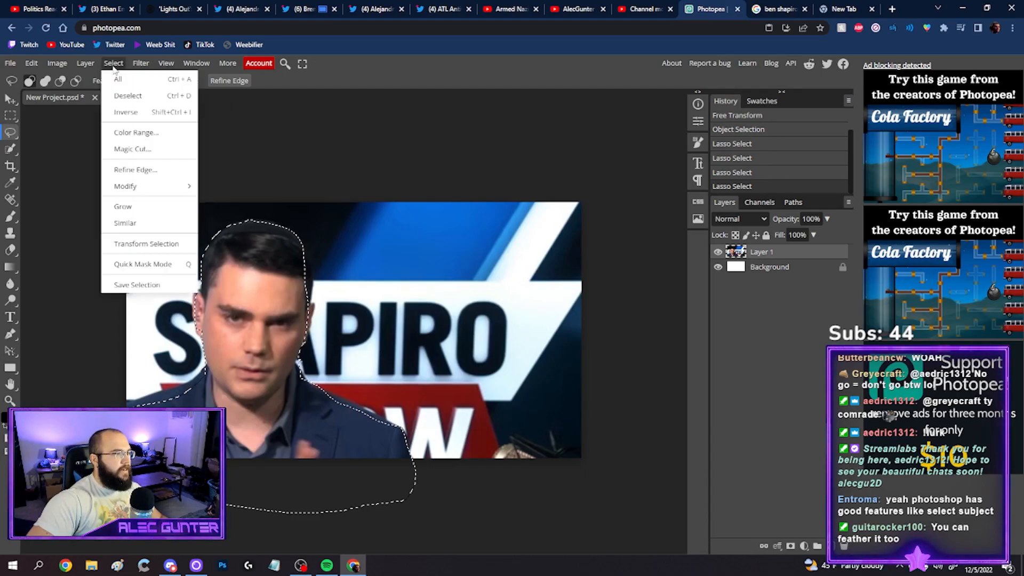
{"action": "mouse_move", "coordinate": [150, 187]}
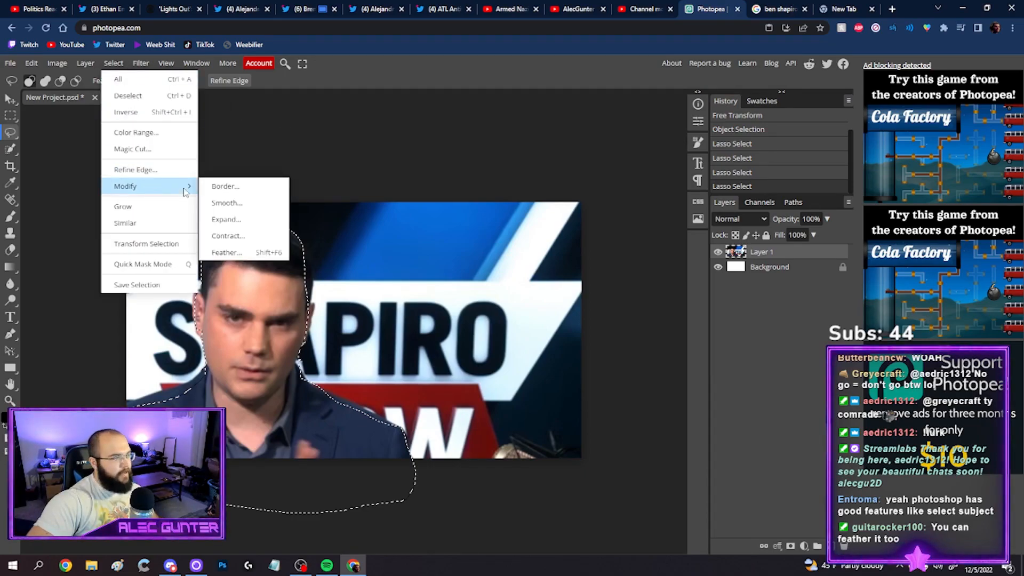
{"action": "left_click", "coordinate": [227, 203]}
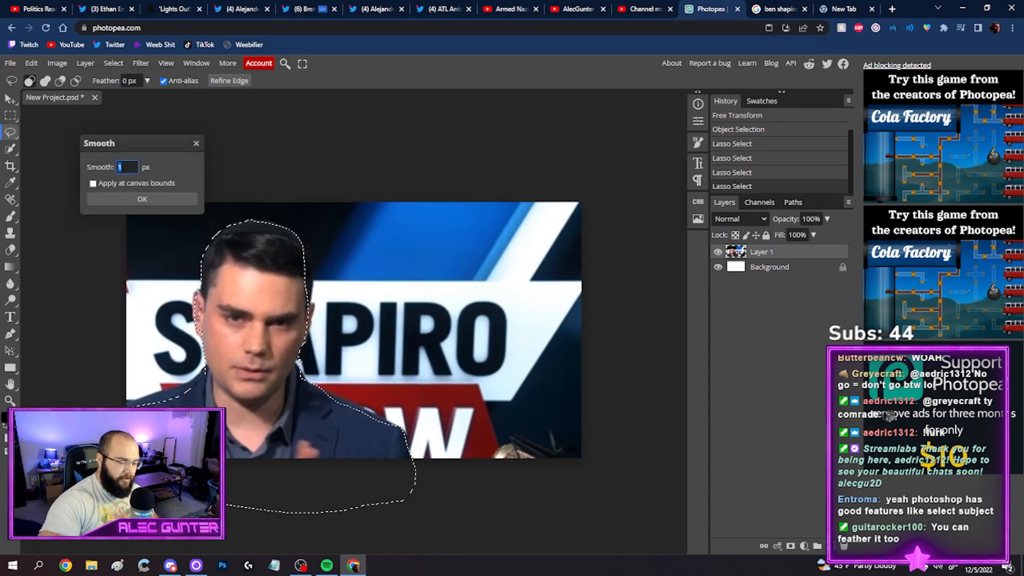
{"action": "type", "text": "5"}
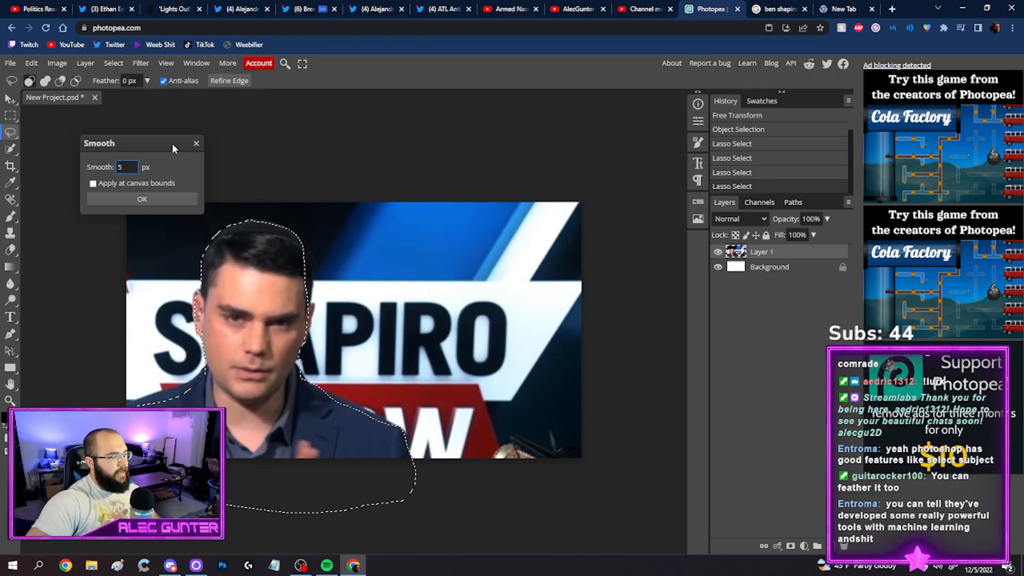
{"action": "left_click", "coordinate": [145, 200]}
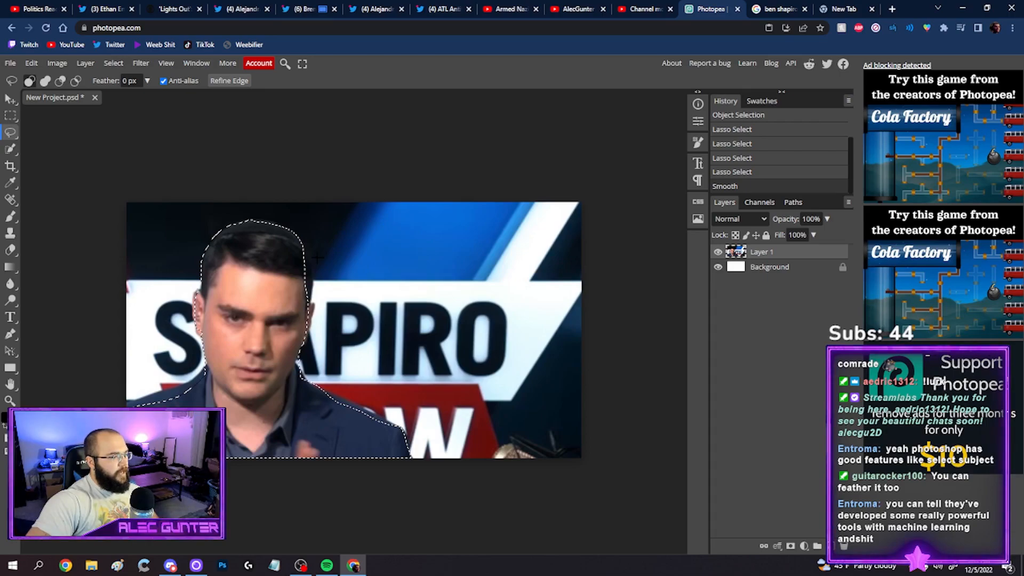
Add the missed edge of the man's head to the selection and copy him to a new layer, checking the cutout with Layer 1 hidden
{"action": "key", "text": "shift"}
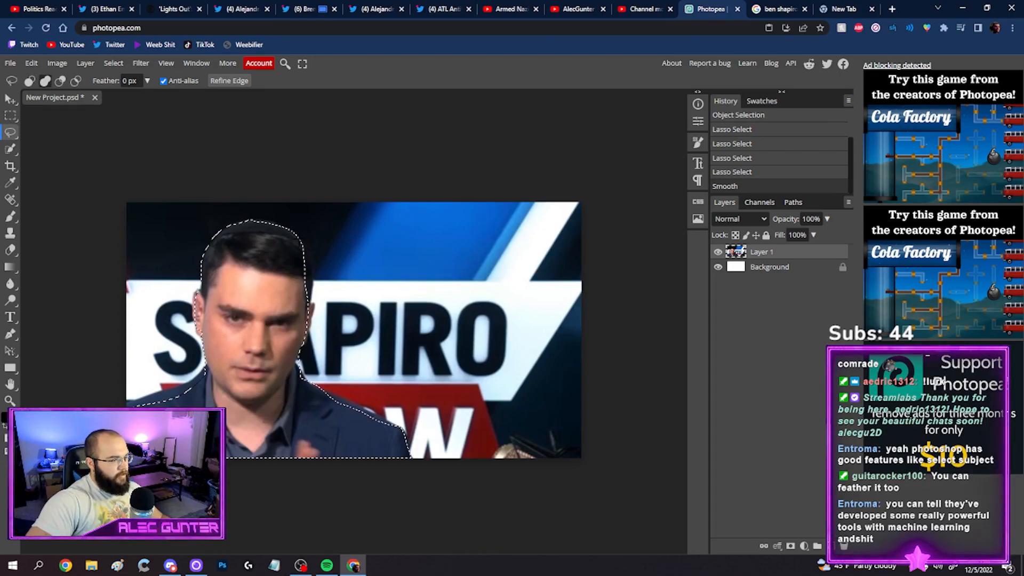
{"action": "left_click_drag", "start_coordinate": [232, 335], "coordinate": [225, 322]}
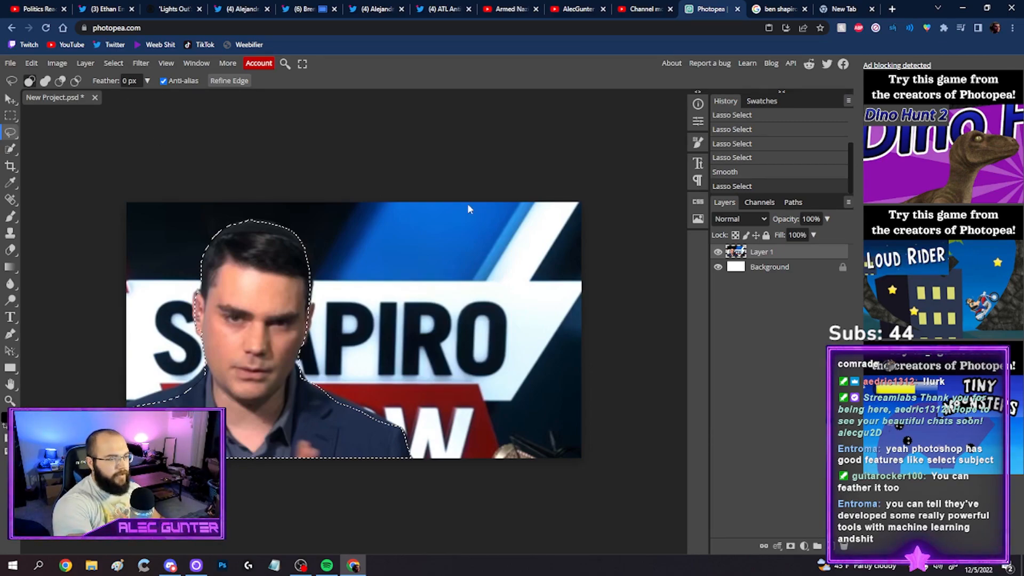
{"action": "key", "text": "ctrl+j"}
{"action": "left_click", "coordinate": [717, 268]}
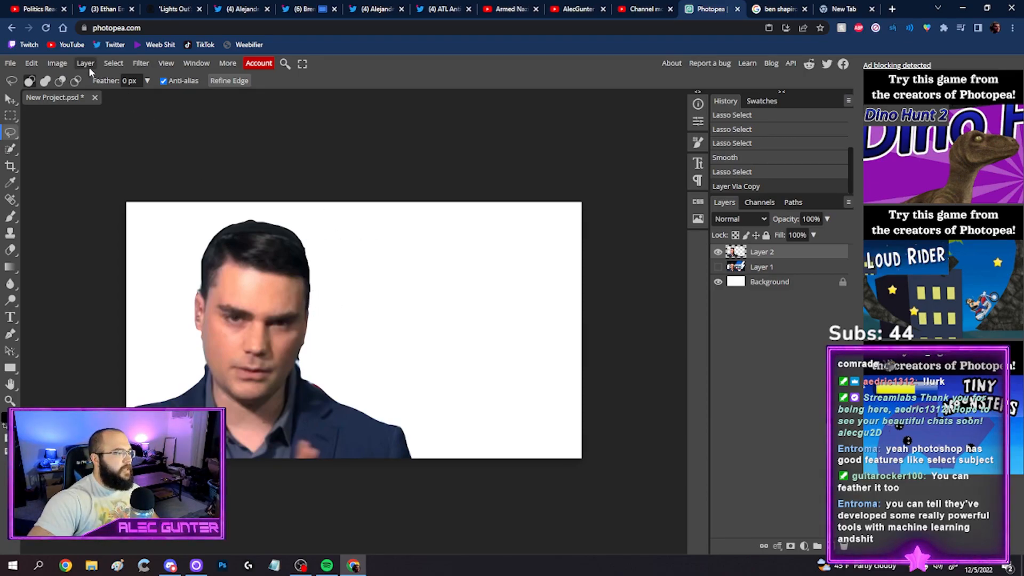
{"action": "left_click", "coordinate": [718, 267]}
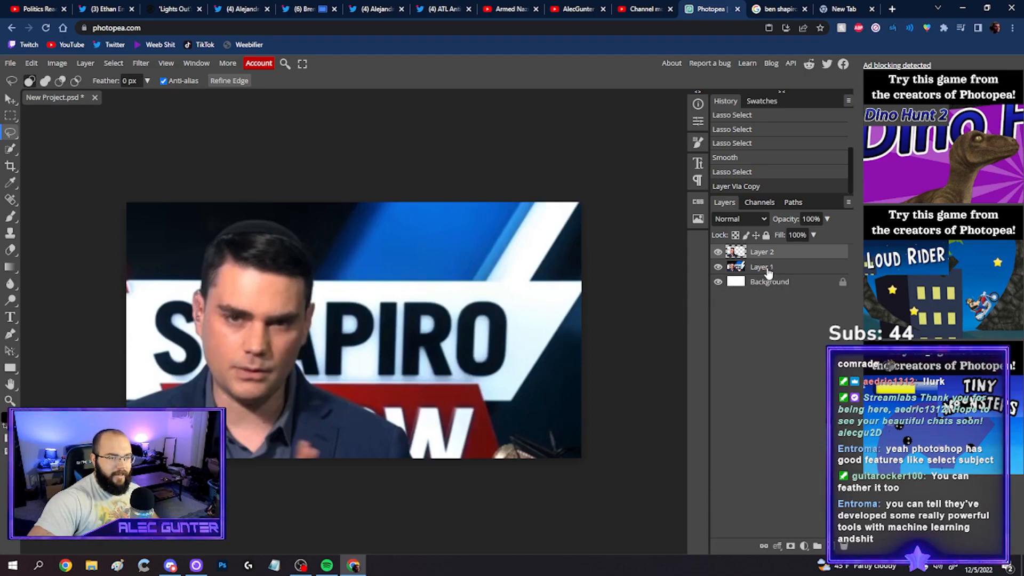
Apply a Lens Blur with a radius of 31 to the original photo on Layer 1, behind the cutout
{"action": "left_click", "coordinate": [768, 269]}
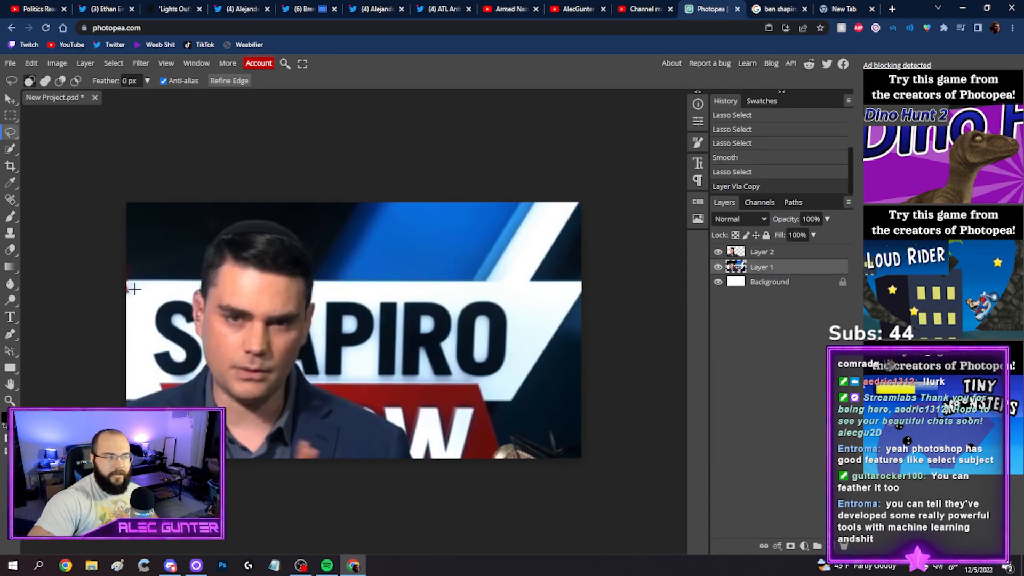
{"action": "left_click", "coordinate": [141, 63]}
{"action": "mouse_move", "coordinate": [191, 210]}
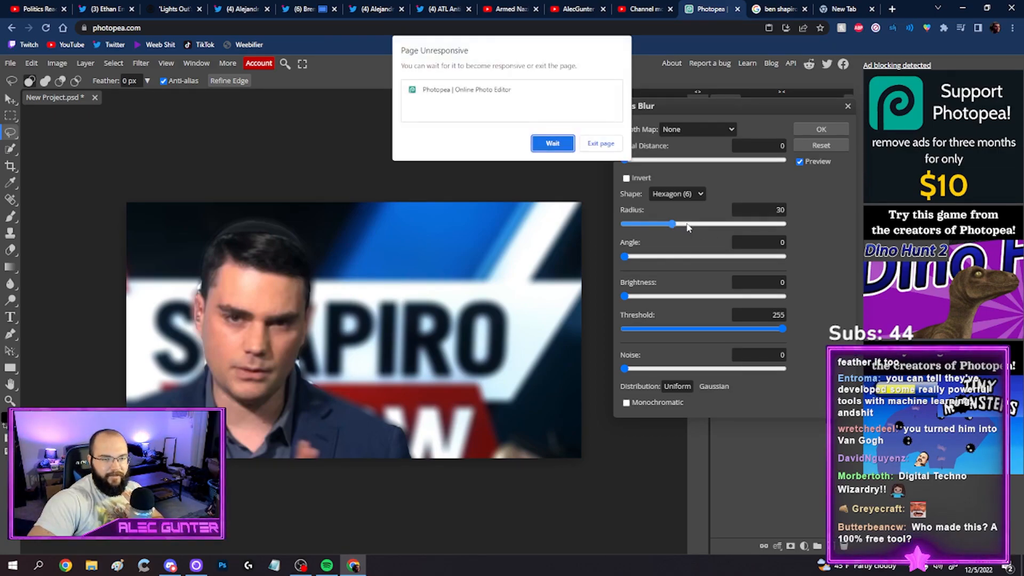
{"action": "left_click", "coordinate": [567, 145]}
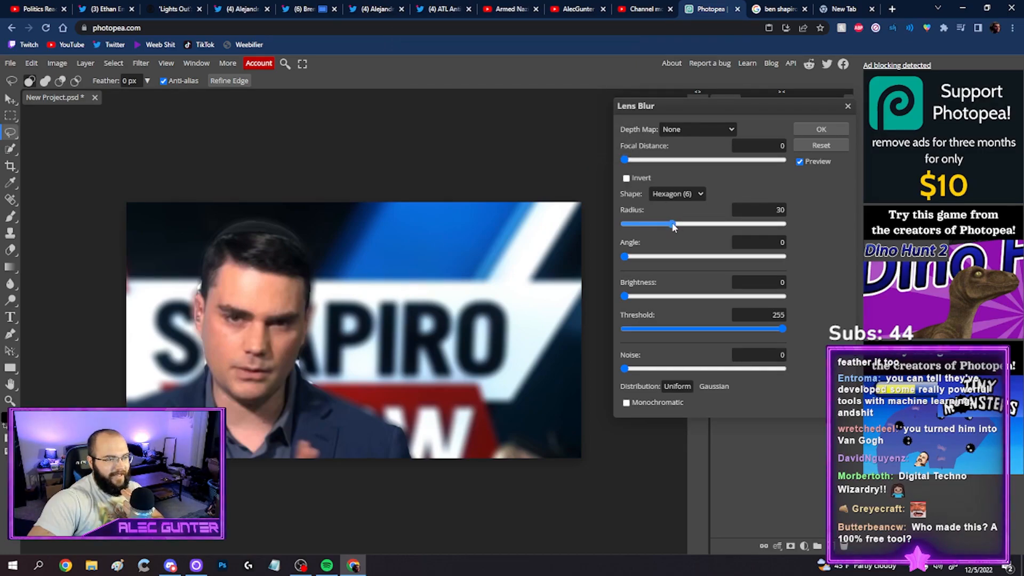
{"action": "left_click_drag", "start_coordinate": [674, 227], "coordinate": [676, 227]}
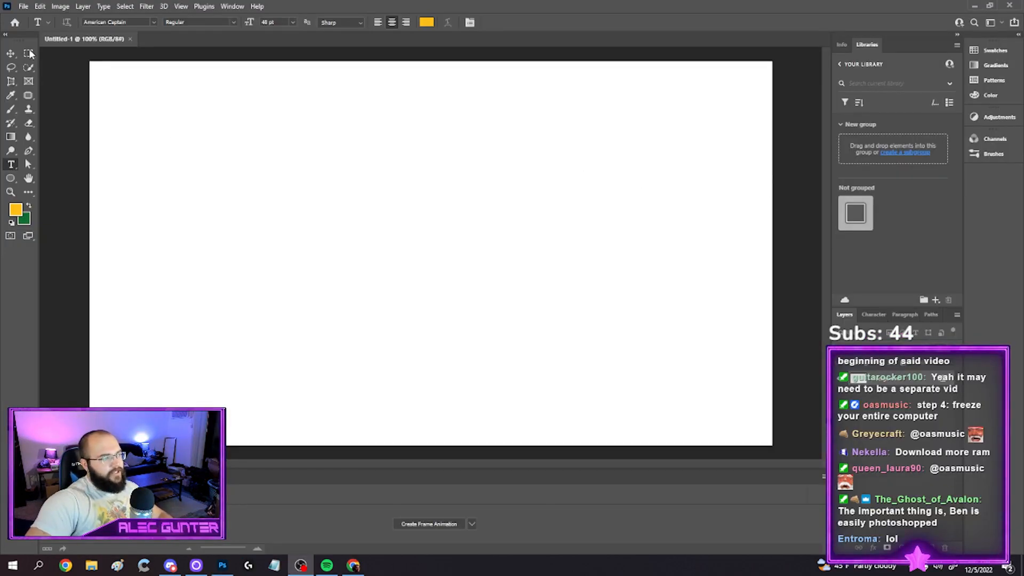
Switch to Photoshop, paste the copied show photo into the blank document, and scale it to about 202% to cover the canvas
{"action": "left_click", "coordinate": [28, 54]}
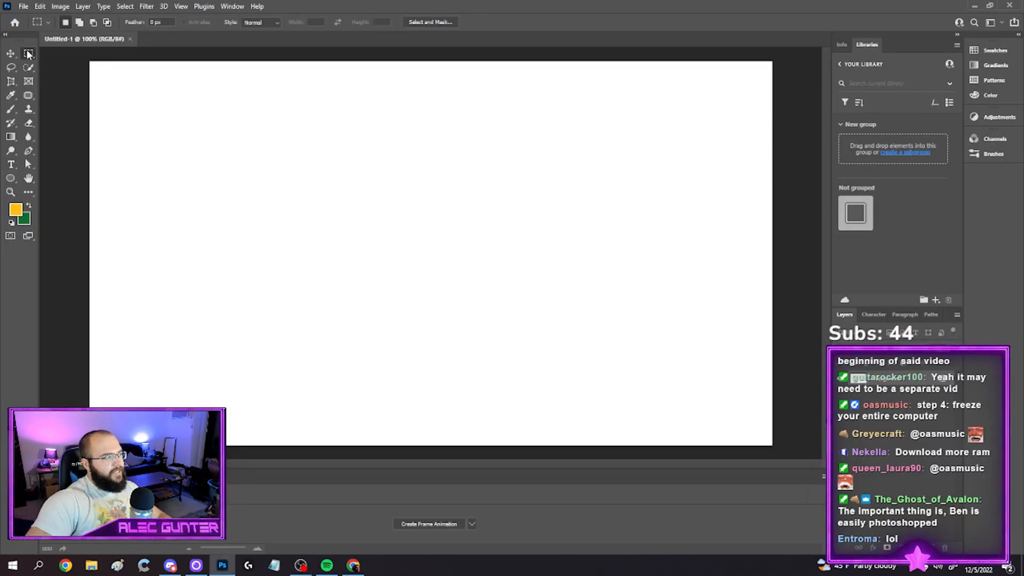
{"action": "key", "text": "ctrl+v"}
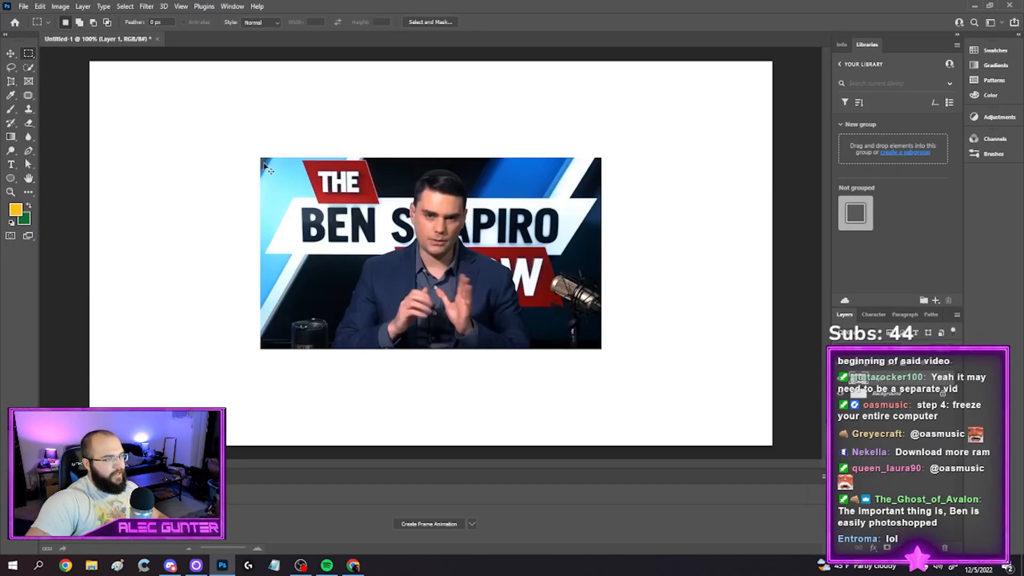
{"action": "key", "text": "ctrl+t"}
{"action": "left_click_drag", "start_coordinate": [258, 155], "coordinate": [87, 57]}
{"action": "left_click_drag", "start_coordinate": [601, 347], "coordinate": [772, 445]}
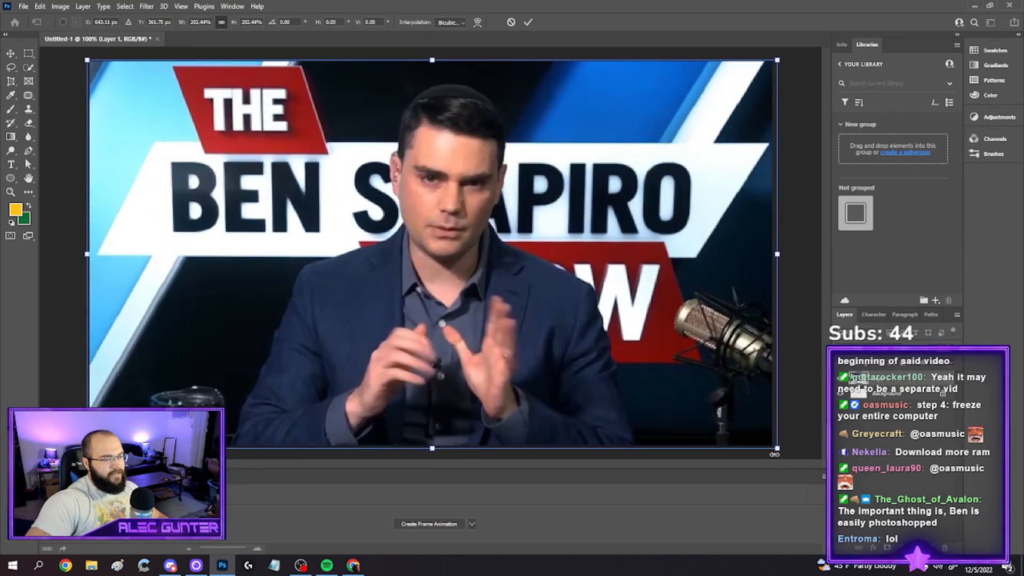
{"action": "key", "text": "Return"}
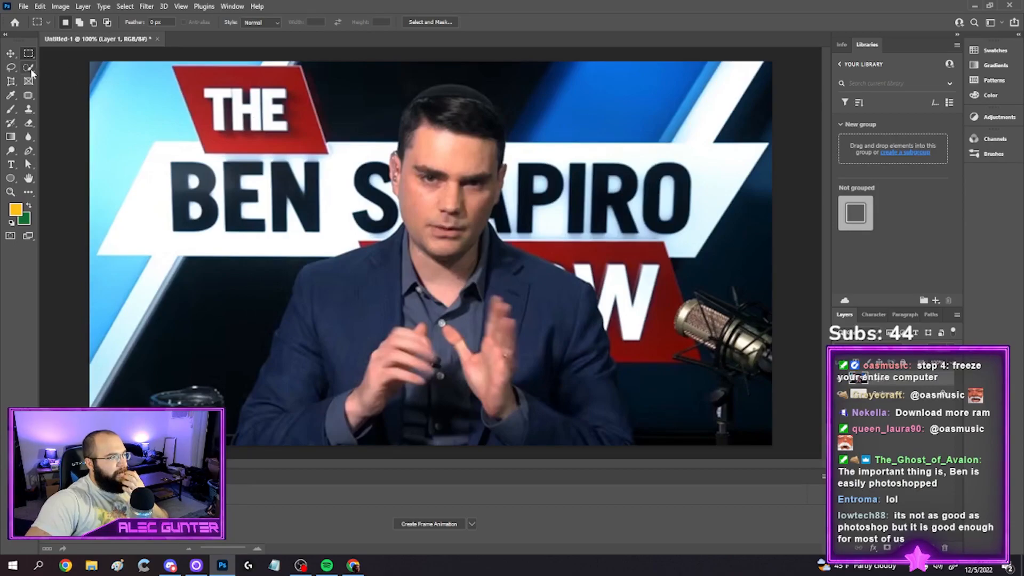
Select the man with the Quick Selection tool, adding his head, jacket and hands and subtracting the surrounding background
{"action": "key", "text": "w"}
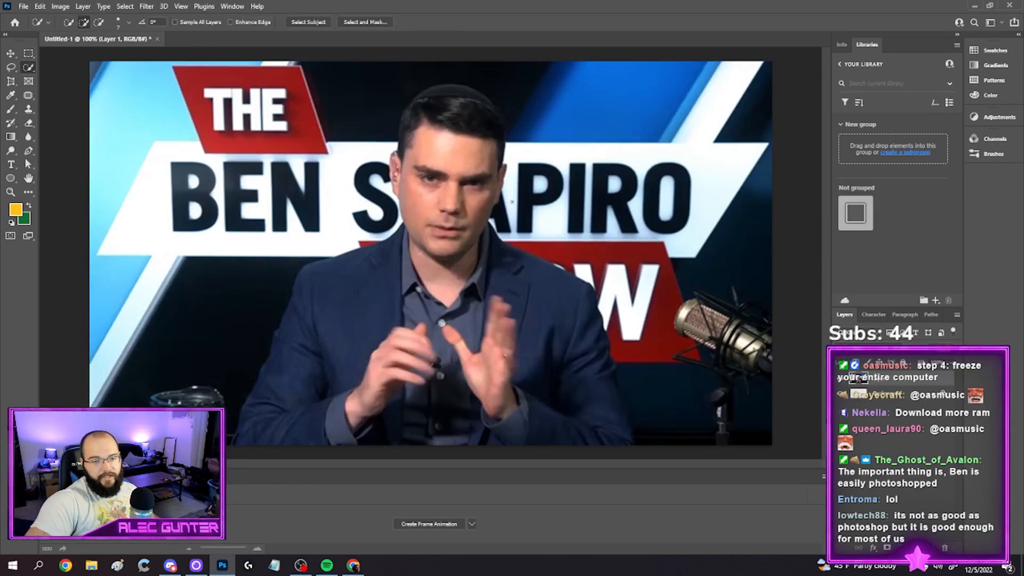
{"action": "mouse_move", "coordinate": [457, 103]}
{"action": "left_mouse_down"}
{"action": "mouse_move", "coordinate": [482, 167]}
{"action": "mouse_move", "coordinate": [475, 275]}
{"action": "left_mouse_up"}
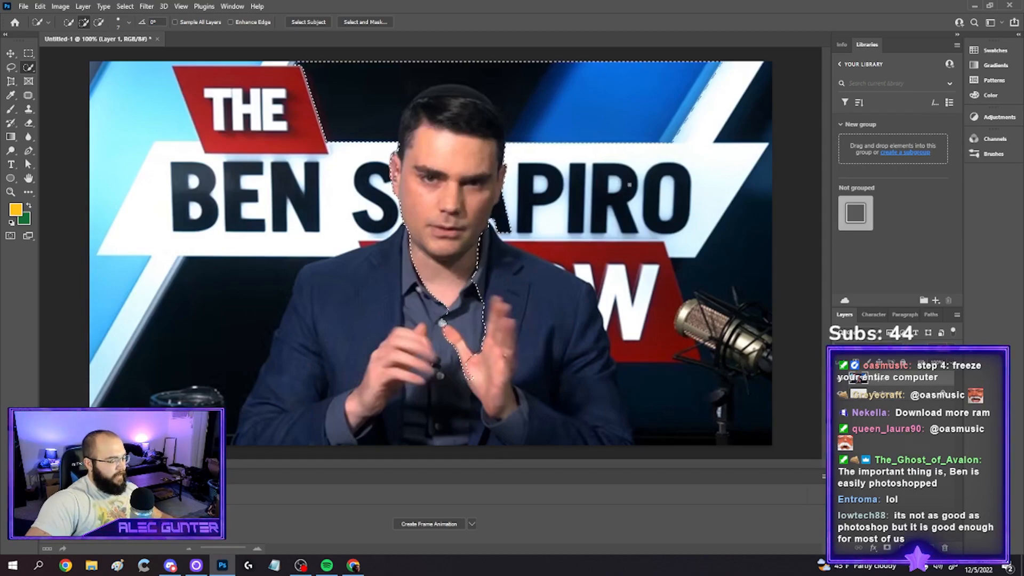
{"action": "mouse_move", "coordinate": [555, 99]}
{"action": "left_mouse_down"}
{"action": "mouse_move", "coordinate": [465, 70]}
{"action": "mouse_move", "coordinate": [349, 102]}
{"action": "left_mouse_up"}
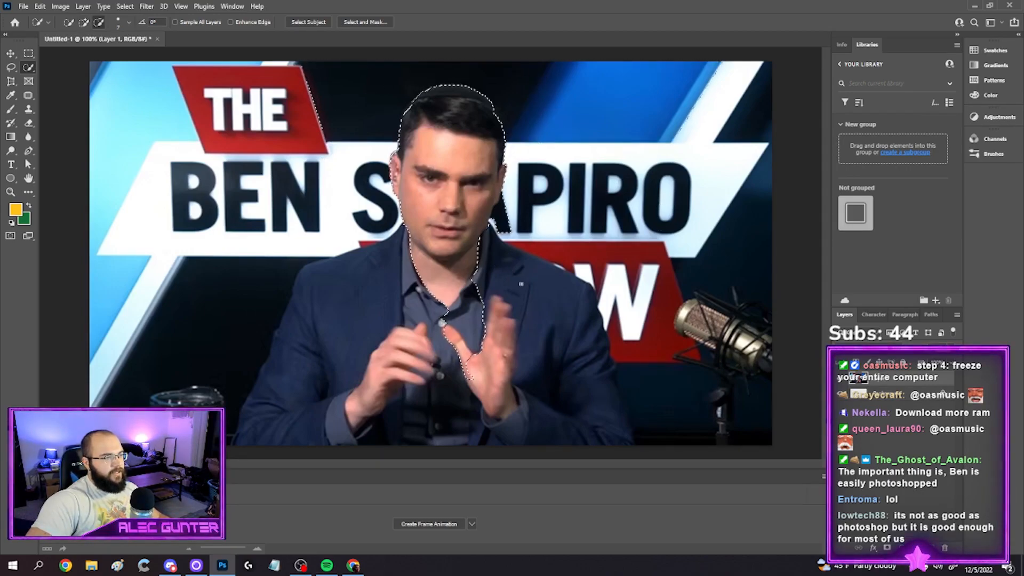
{"action": "left_click_drag", "start_coordinate": [518, 280], "coordinate": [583, 425]}
{"action": "left_click_drag", "start_coordinate": [652, 255], "coordinate": [552, 253], "text": "alt"}
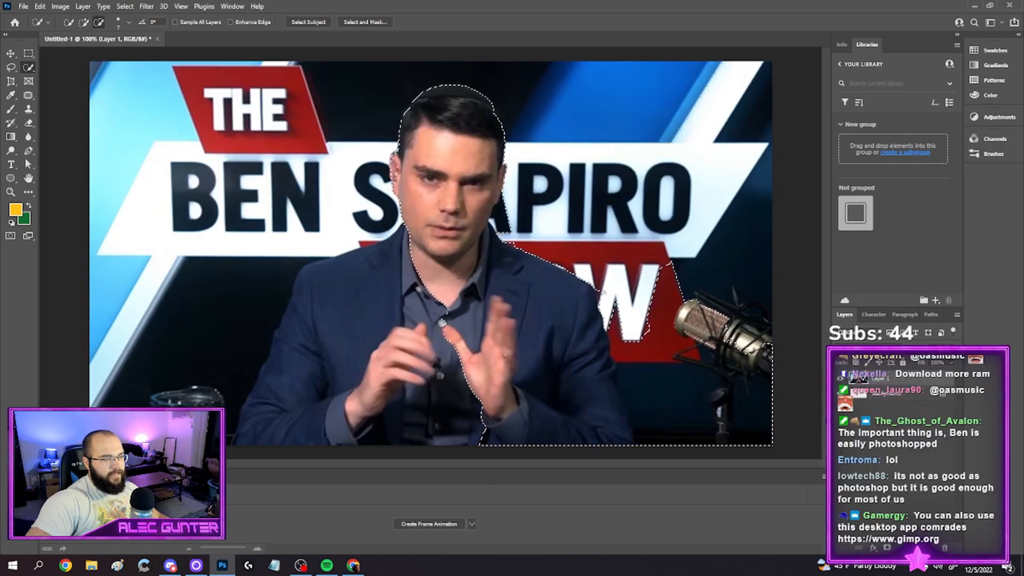
{"action": "left_click_drag", "start_coordinate": [618, 285], "coordinate": [648, 382], "text": "alt"}
{"action": "mouse_move", "coordinate": [469, 355]}
{"action": "left_mouse_down"}
{"action": "mouse_move", "coordinate": [366, 307]}
{"action": "mouse_move", "coordinate": [373, 281]}
{"action": "left_mouse_up"}
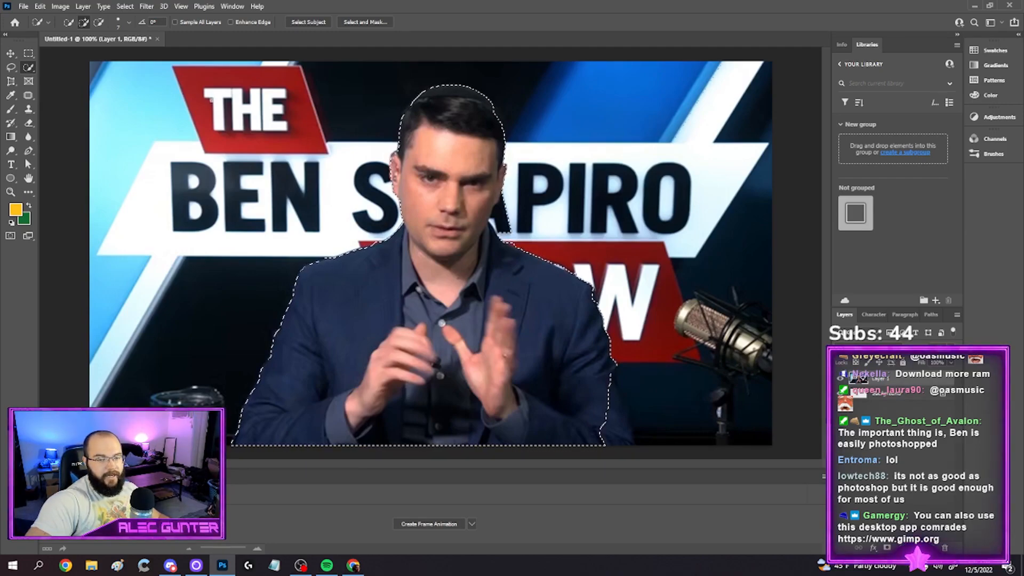
Smooth the selection around the man and copy him to a new layer
{"action": "left_click", "coordinate": [124, 6]}
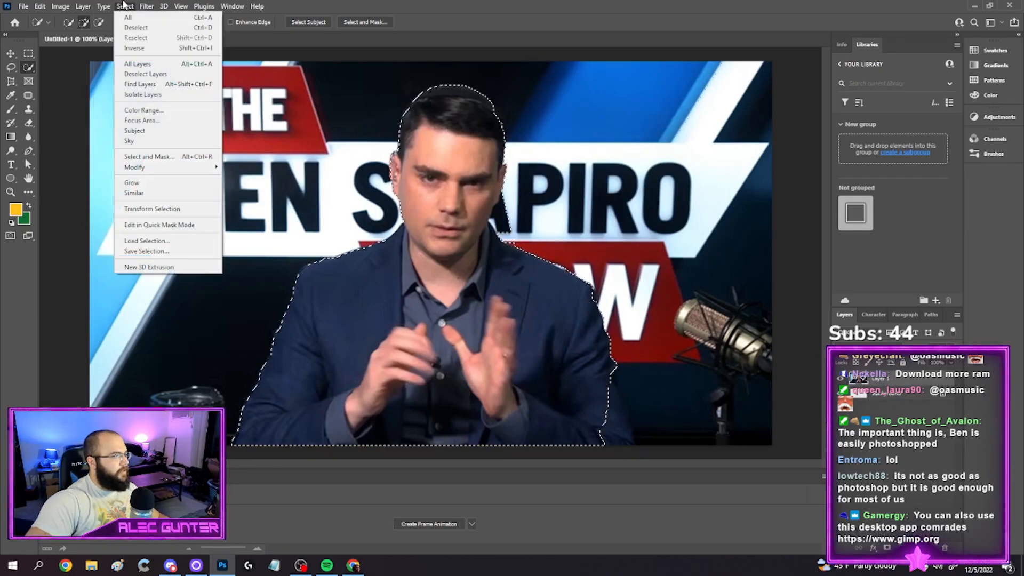
{"action": "mouse_move", "coordinate": [181, 167]}
{"action": "left_click", "coordinate": [252, 168]}
{"action": "left_click", "coordinate": [613, 167]}
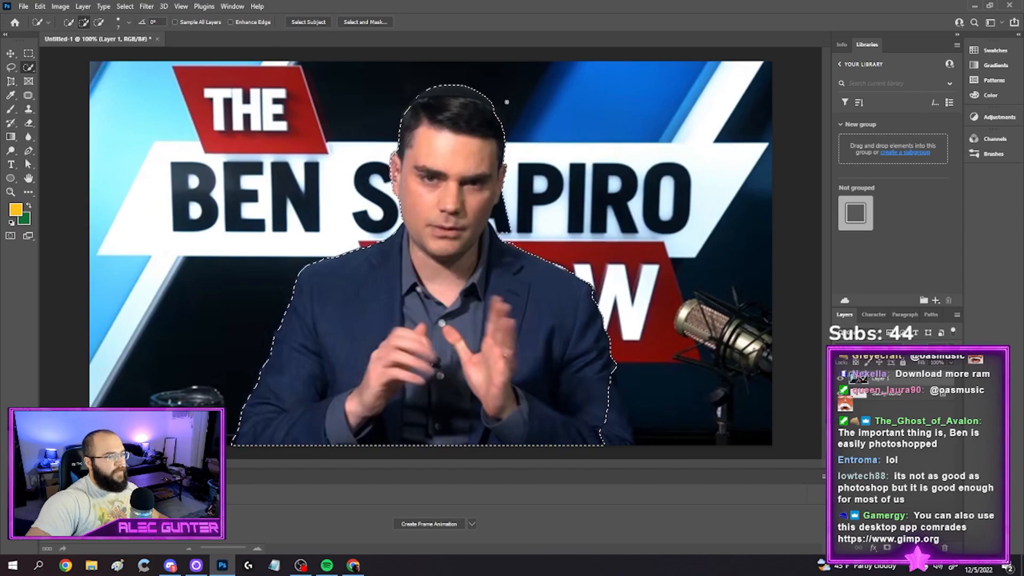
{"action": "key", "text": "ctrl+j"}
Hide Layer 1 and remove the leftover background patch and its thin outline beside the man's neck on Layer 2
{"action": "left_click", "coordinate": [841, 394]}
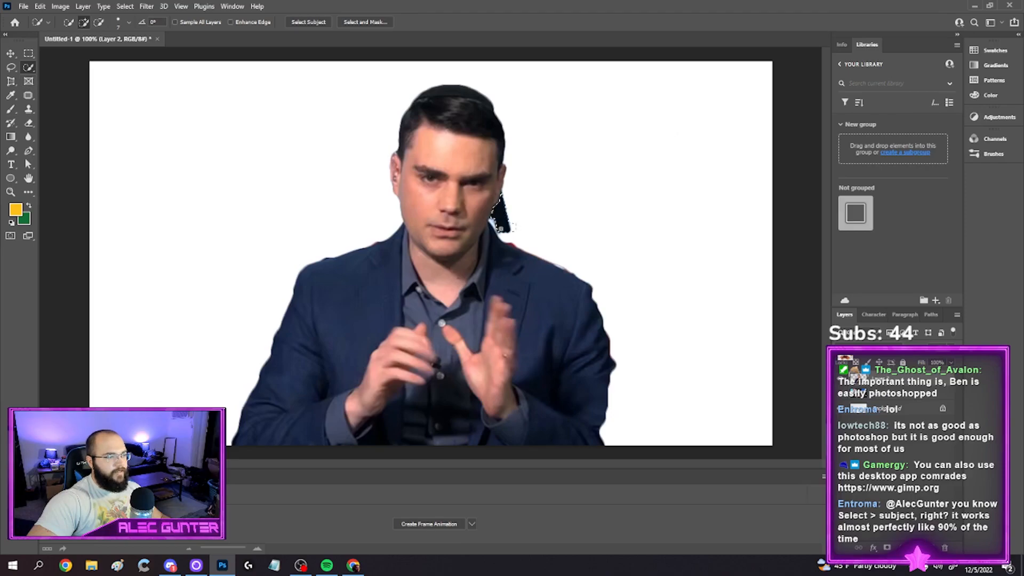
{"action": "key", "text": "Delete"}
{"action": "left_click", "coordinate": [31, 126]}
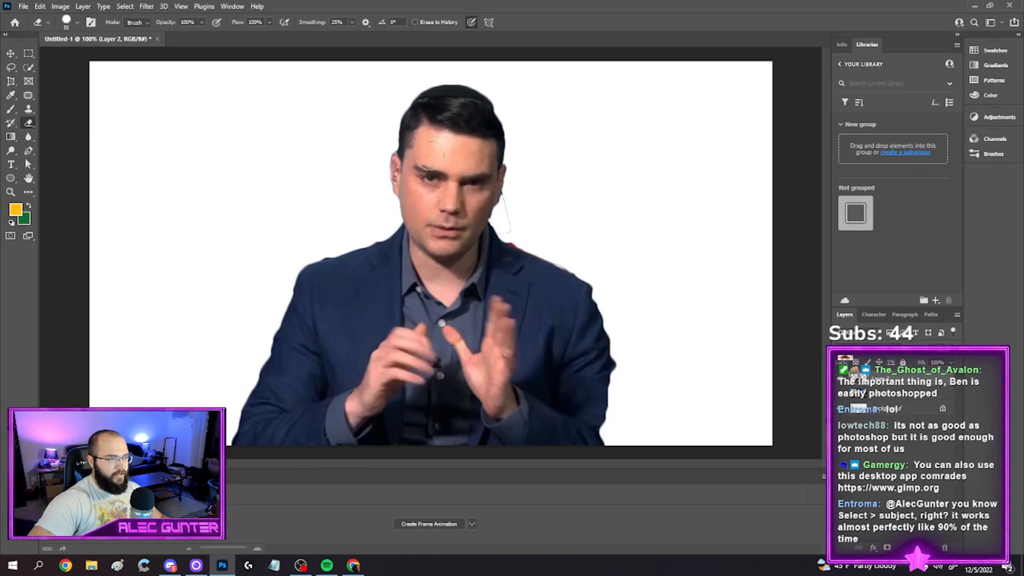
{"action": "left_click", "coordinate": [884, 404]}
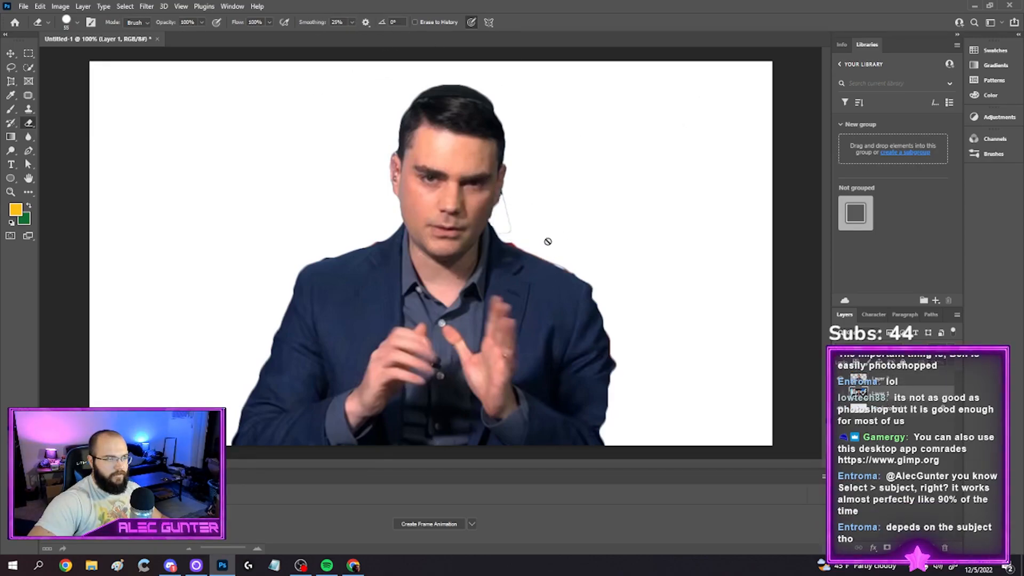
{"action": "left_click", "coordinate": [553, 247]}
{"action": "left_click", "coordinate": [511, 212]}
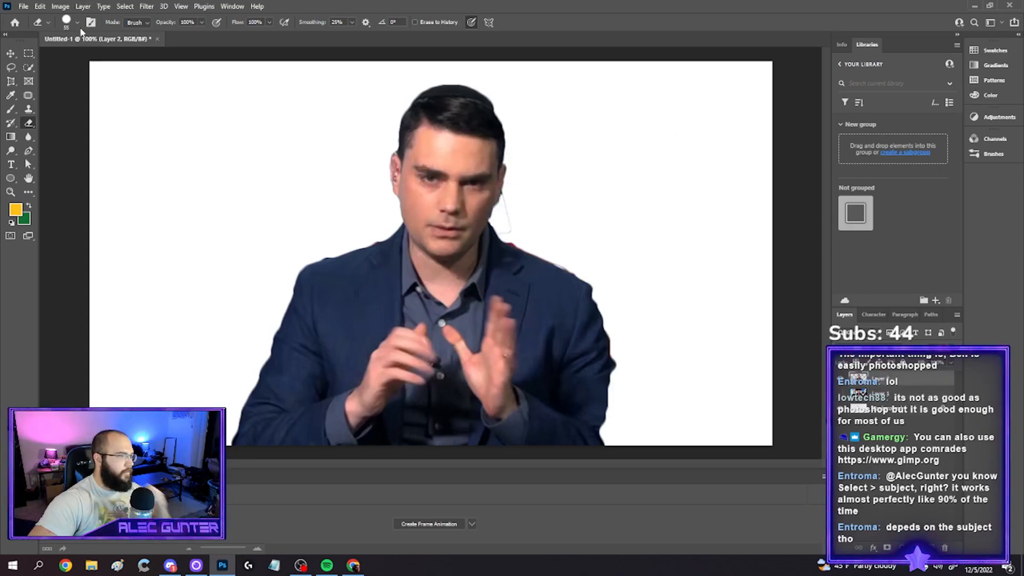
{"action": "left_click", "coordinate": [124, 6]}
{"action": "left_click", "coordinate": [128, 28]}
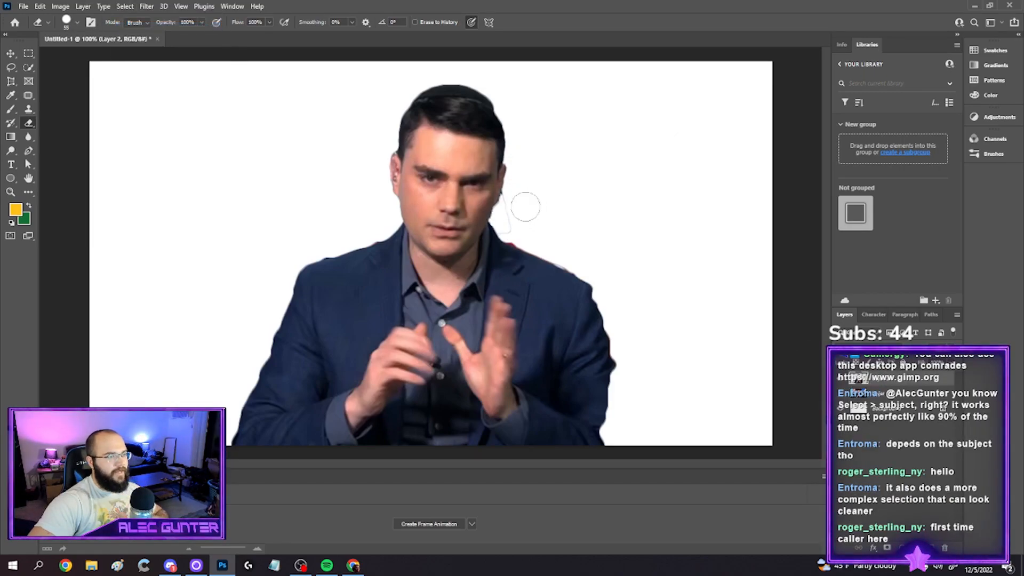
Show Layer 1 again and apply a Lens Blur to it, behind the cutout
{"action": "left_click", "coordinate": [841, 396]}
{"action": "left_click", "coordinate": [892, 397]}
{"action": "left_click", "coordinate": [152, 6]}
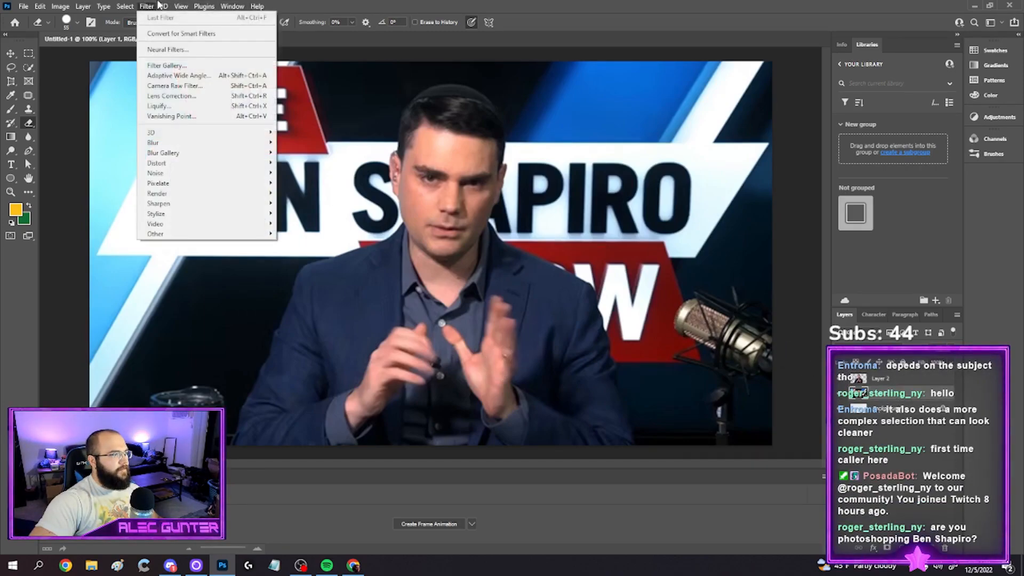
{"action": "mouse_move", "coordinate": [233, 145]}
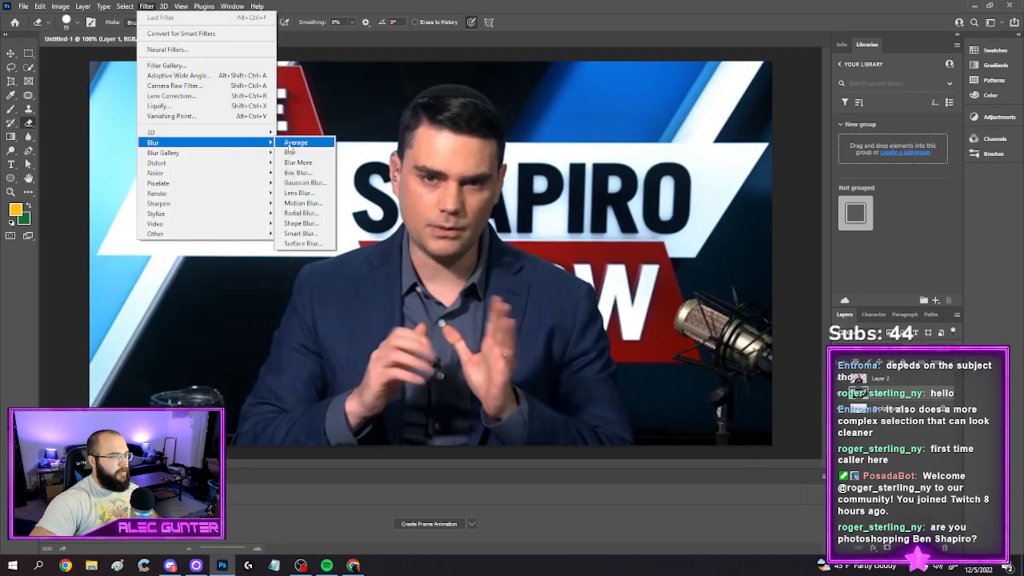
{"action": "left_click", "coordinate": [300, 193]}
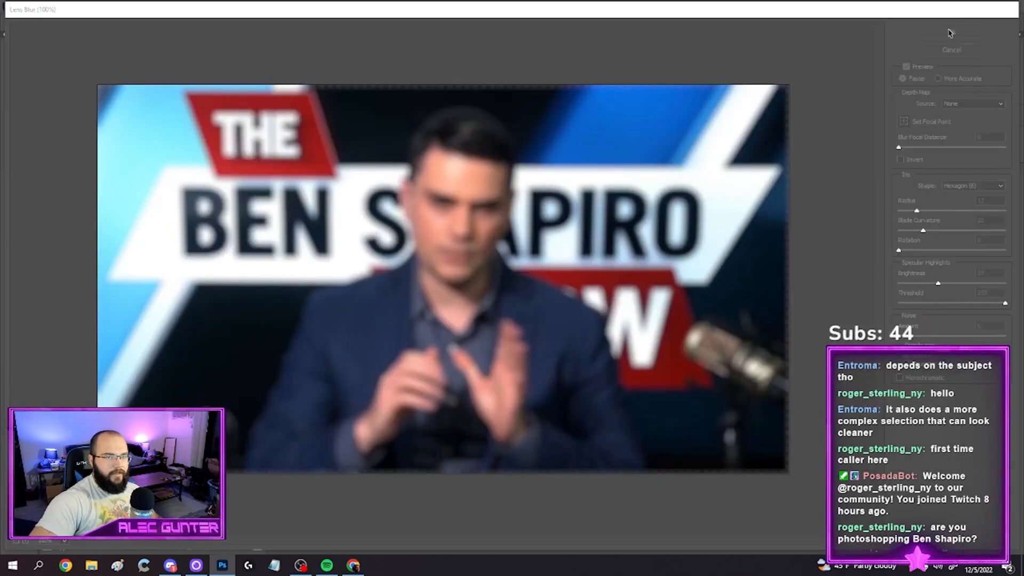
{"action": "left_click", "coordinate": [950, 33]}
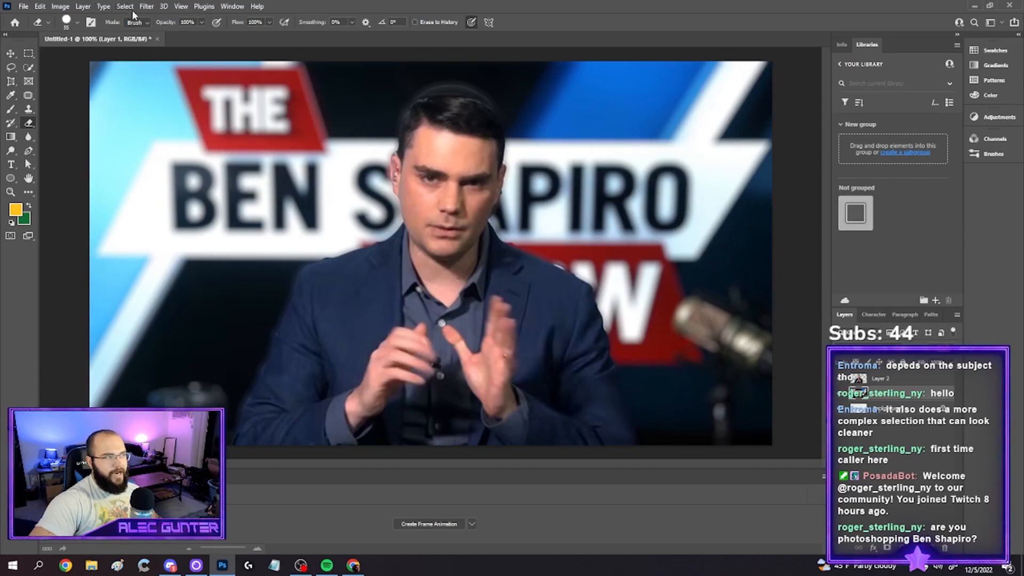
Start a Curves adjustment on Layer 2 and shape an S-curve with a highlight point at about input 151, output 224
{"action": "left_click", "coordinate": [60, 6]}
{"action": "mouse_move", "coordinate": [77, 33]}
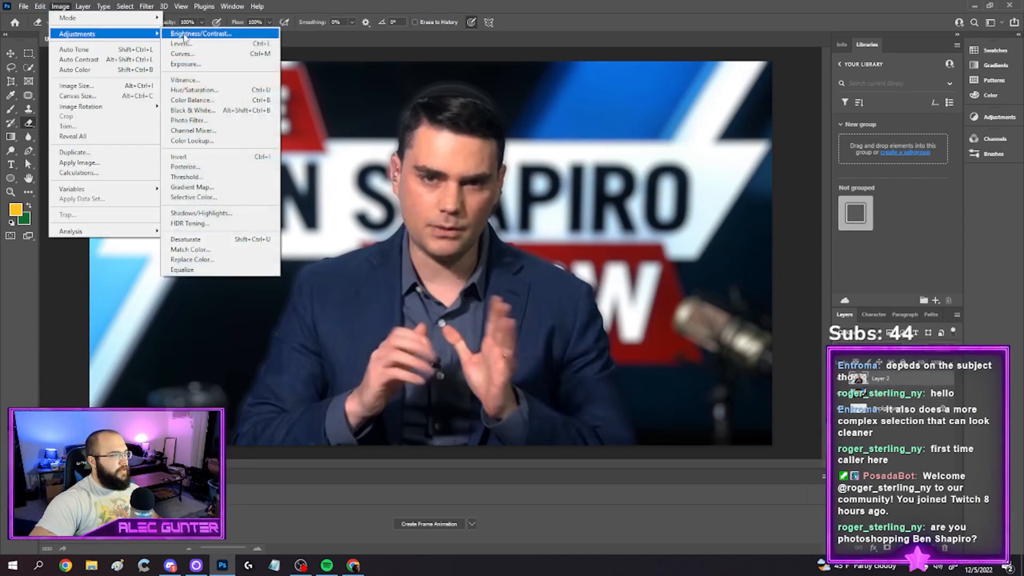
{"action": "left_click", "coordinate": [182, 53]}
{"action": "left_click_drag", "start_coordinate": [561, 110], "coordinate": [629, 48]}
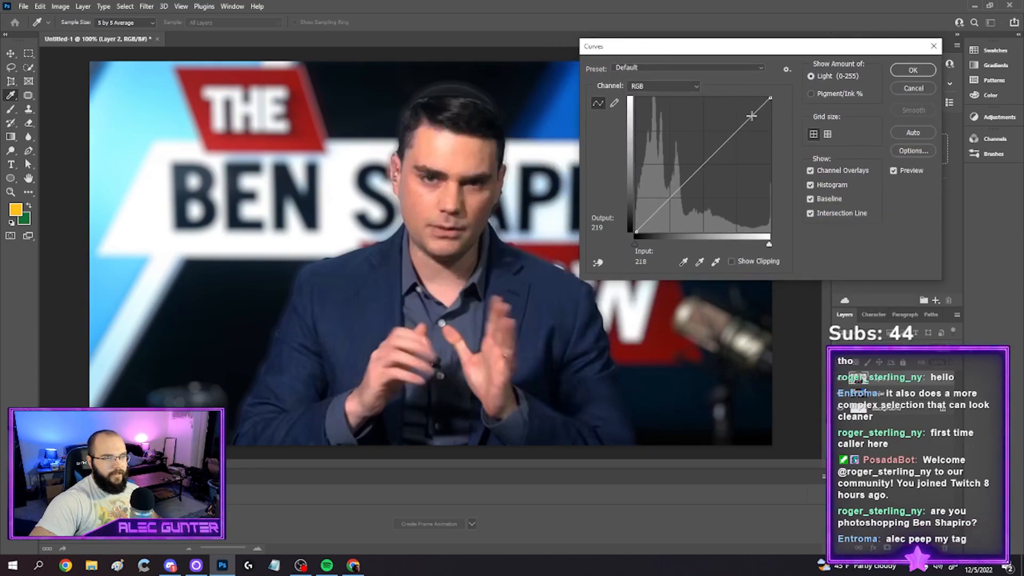
{"action": "left_click_drag", "start_coordinate": [760, 107], "coordinate": [709, 110]}
{"action": "mouse_move", "coordinate": [661, 183]}
{"action": "left_mouse_down"}
{"action": "mouse_move", "coordinate": [687, 209]}
{"action": "mouse_move", "coordinate": [663, 203]}
{"action": "left_mouse_up"}
{"action": "left_click_drag", "start_coordinate": [712, 107], "coordinate": [716, 112]}
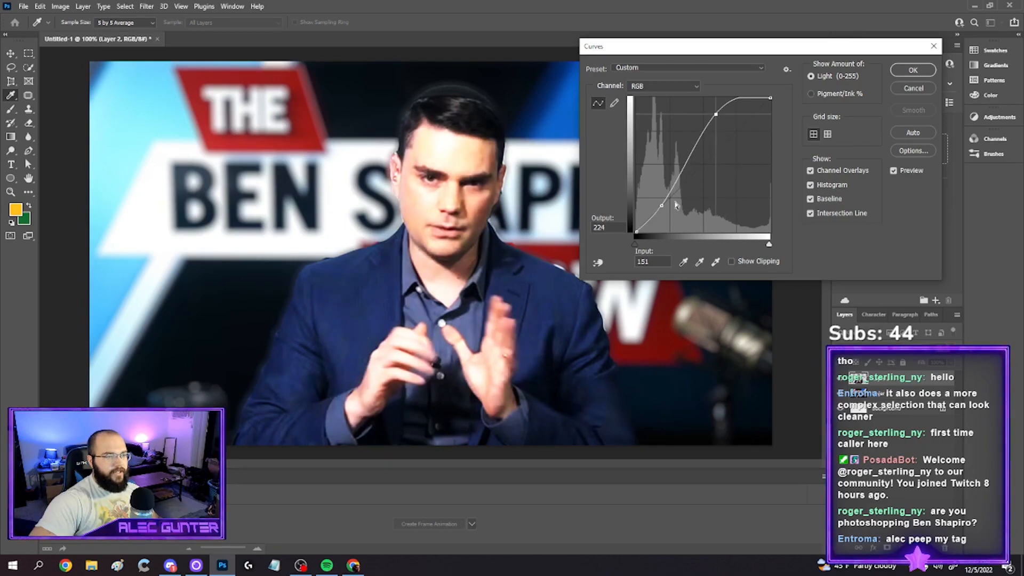
Steepen the S-curve to a shadow point at about 76/45 and a highlight point at about 146/218 (input/output), and apply it
{"action": "left_click_drag", "start_coordinate": [661, 206], "coordinate": [666, 212]}
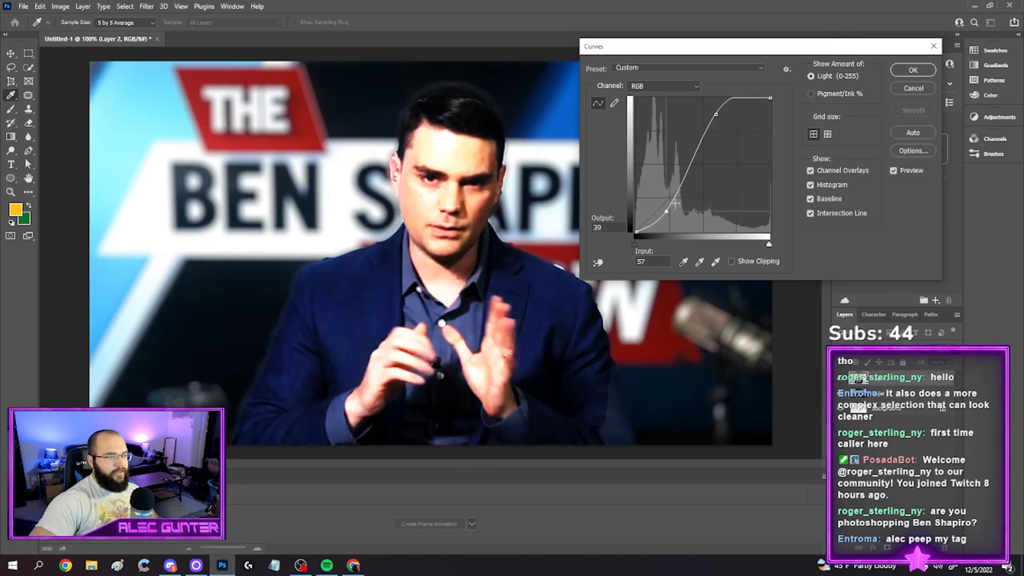
{"action": "left_click_drag", "start_coordinate": [716, 114], "coordinate": [712, 117]}
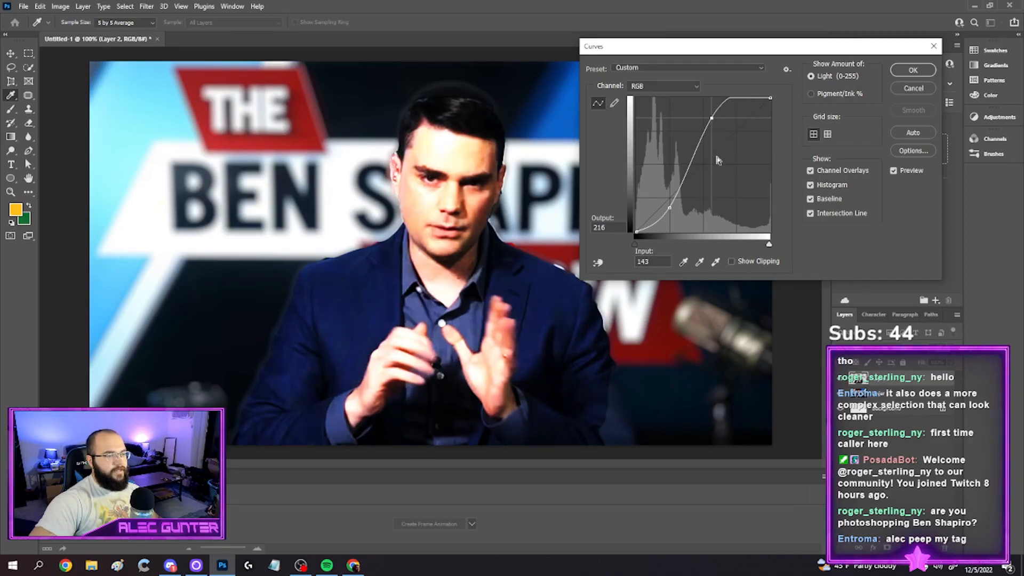
{"action": "left_click_drag", "start_coordinate": [671, 211], "coordinate": [674, 210]}
{"action": "left_click_drag", "start_coordinate": [713, 124], "coordinate": [713, 123]}
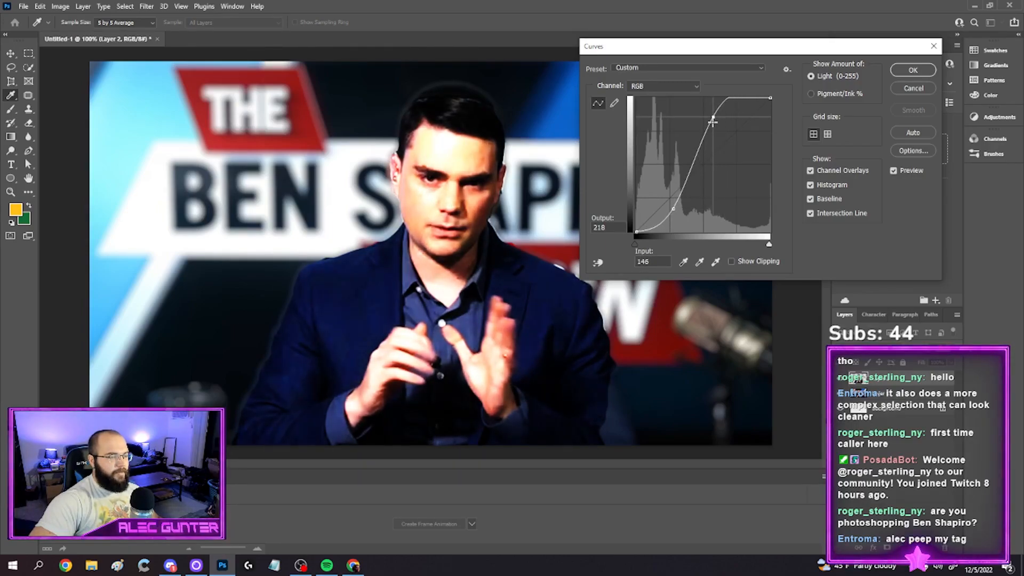
{"action": "left_click_drag", "start_coordinate": [673, 210], "coordinate": [676, 208]}
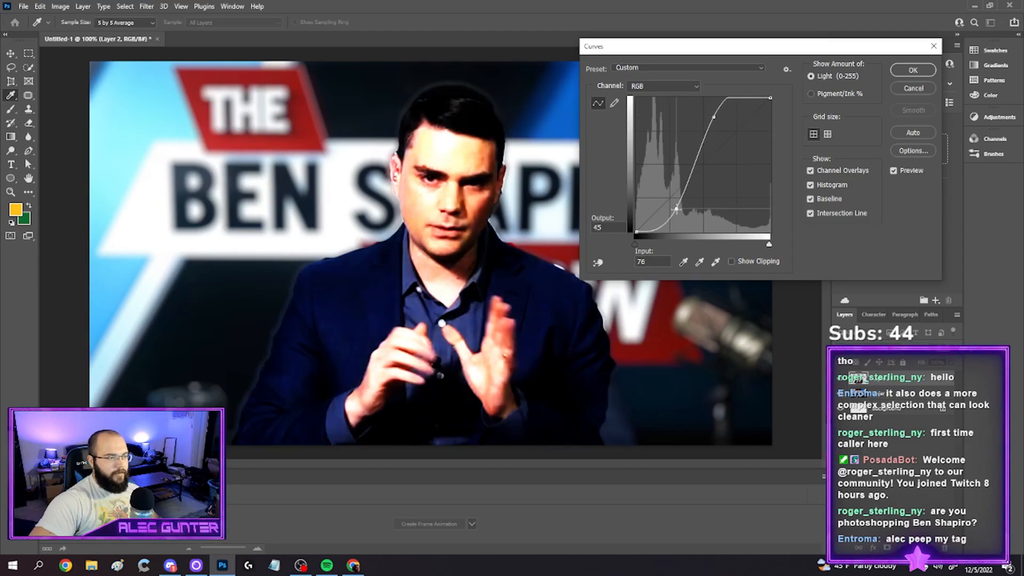
{"action": "left_click", "coordinate": [912, 73]}
{"action": "key", "text": "e"}
{"action": "left_click", "coordinate": [81, 5]}
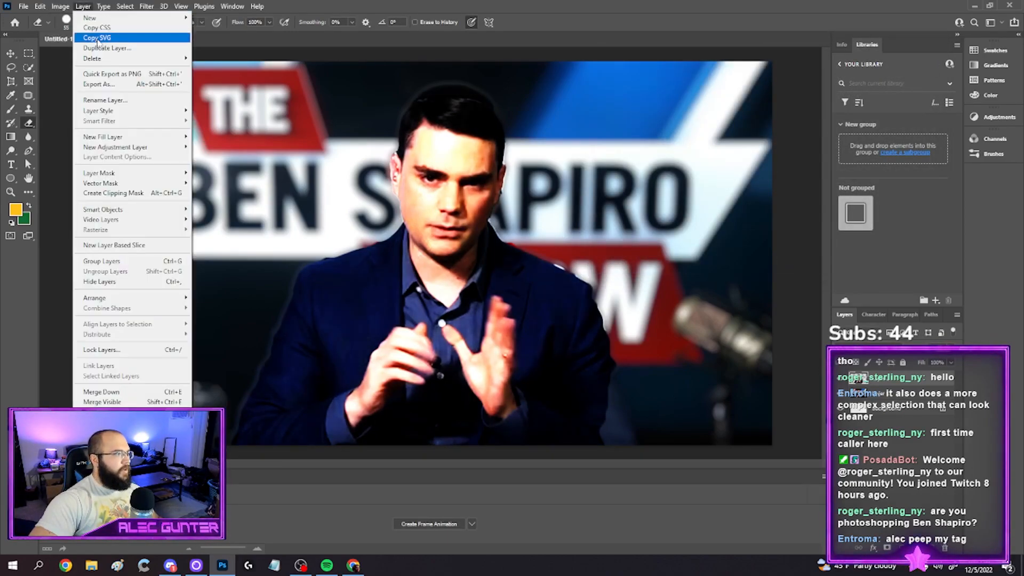
{"action": "mouse_move", "coordinate": [74, 33]}
{"action": "left_click", "coordinate": [192, 53]}
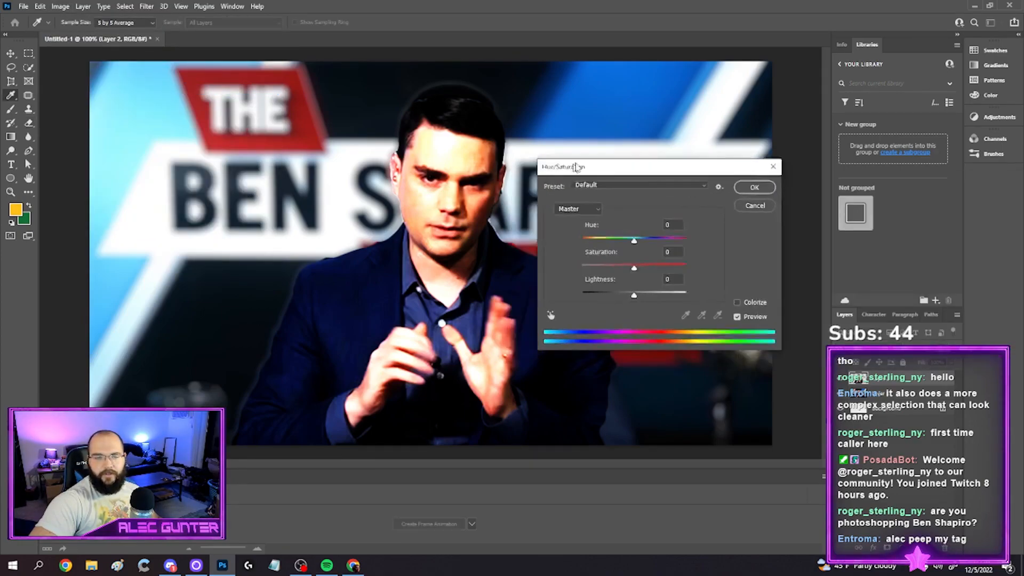
{"action": "left_click_drag", "start_coordinate": [769, 160], "coordinate": [731, 160]}
{"action": "left_click", "coordinate": [871, 218]}
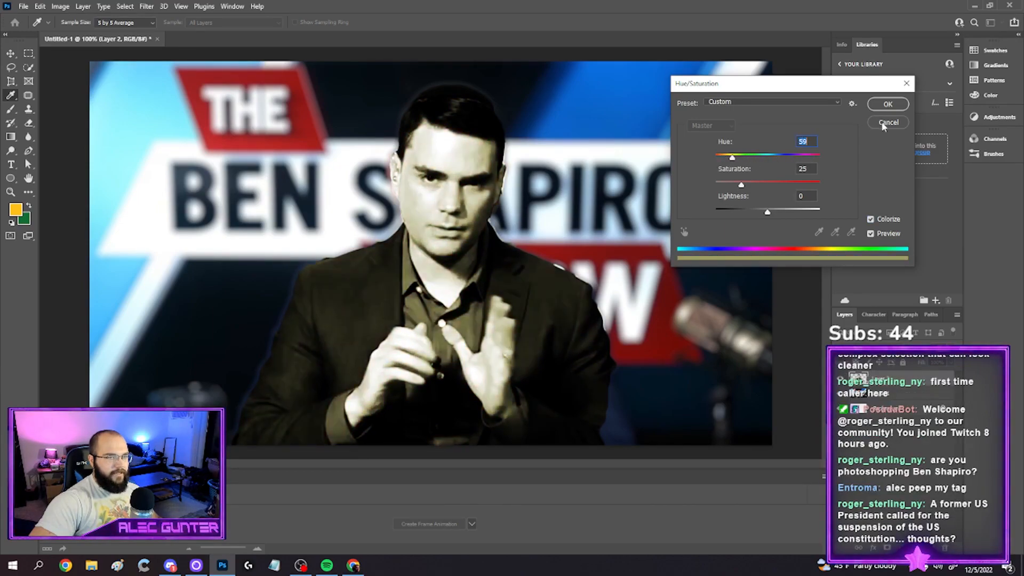
{"action": "left_click", "coordinate": [887, 124]}
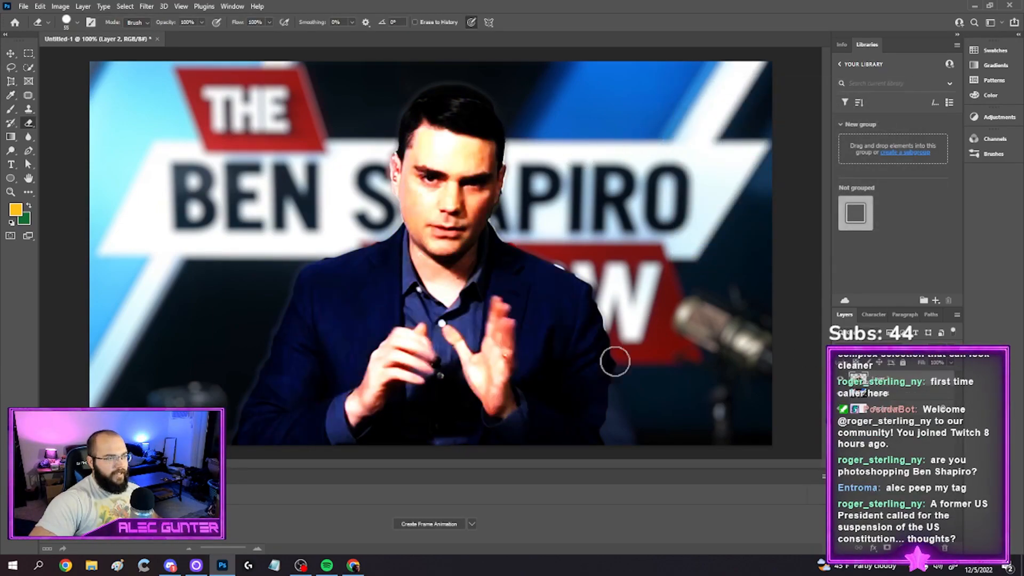
Add an Inner Shadow to the cutout on Layer 2 with distance 0 px, choke 35% and size 38 px
{"action": "left_click", "coordinate": [873, 549]}
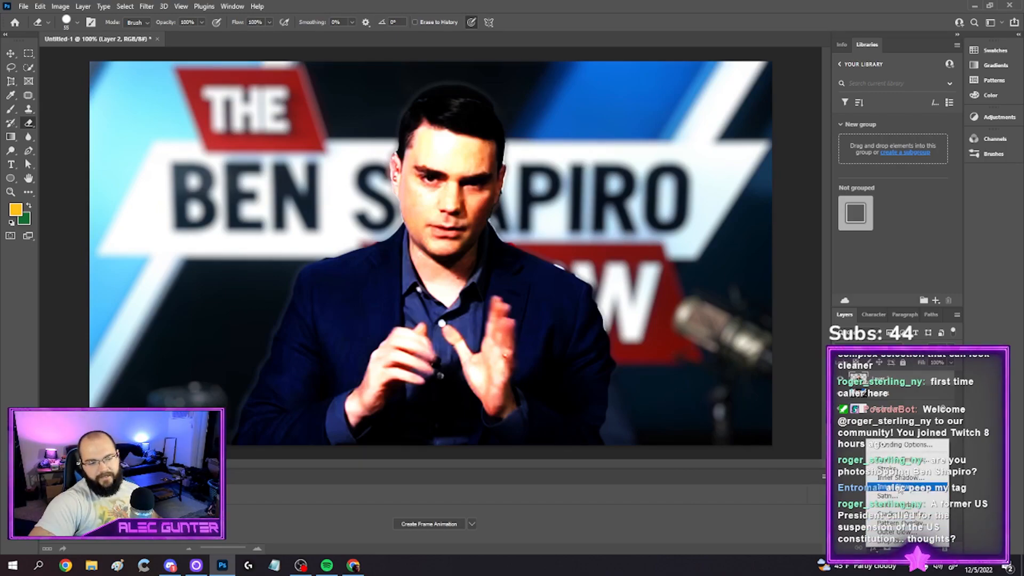
{"action": "left_click", "coordinate": [902, 478]}
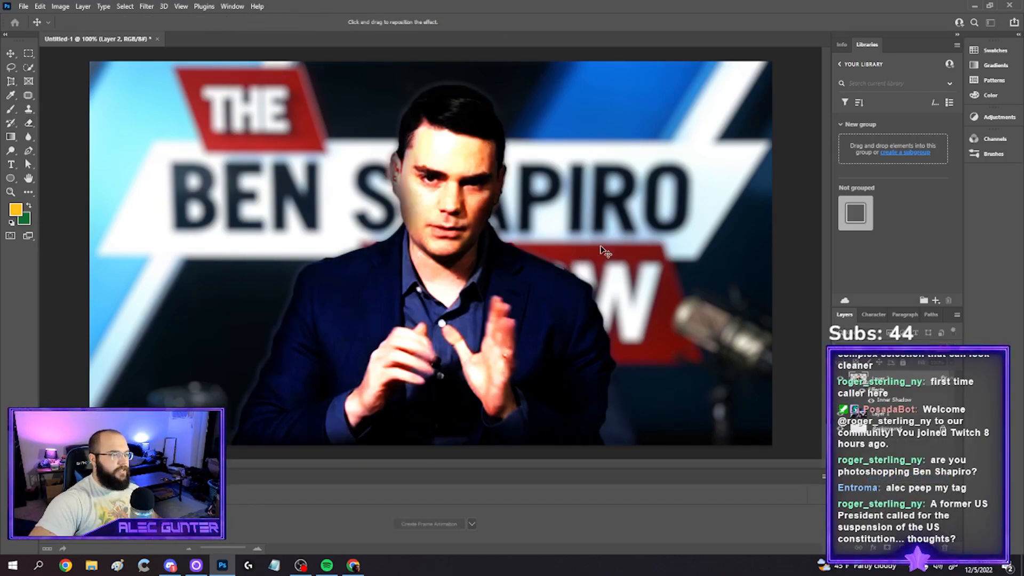
{"action": "left_click_drag", "start_coordinate": [635, 87], "coordinate": [792, 53]}
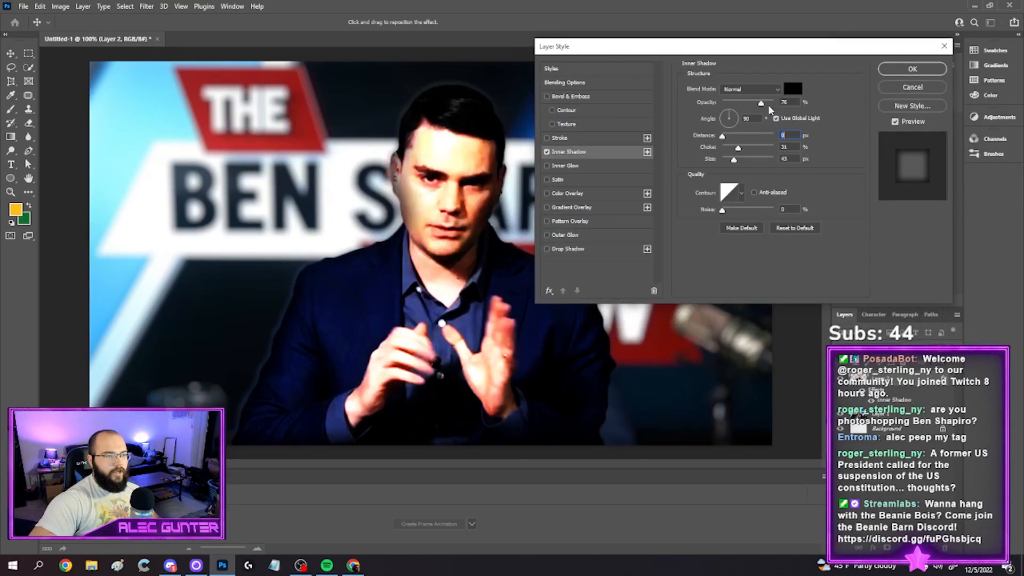
{"action": "mouse_move", "coordinate": [738, 149]}
{"action": "left_mouse_down"}
{"action": "mouse_move", "coordinate": [730, 162]}
{"action": "mouse_move", "coordinate": [751, 154]}
{"action": "mouse_move", "coordinate": [742, 152]}
{"action": "left_mouse_up"}
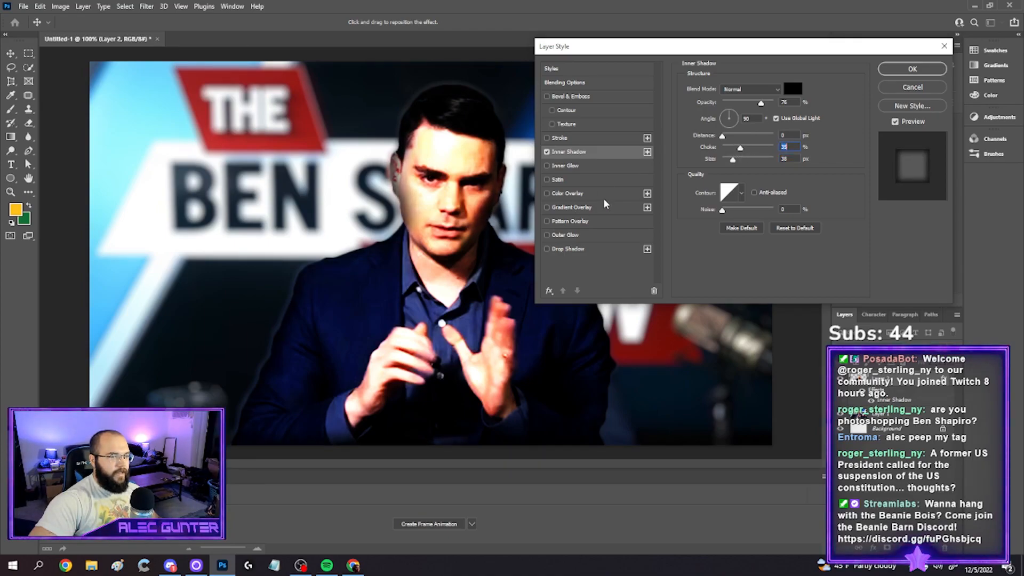
Add an Outer Glow to the cutout with 36% spread and a cyan colour sampled from the background, and apply the layer style
{"action": "left_click", "coordinate": [548, 235]}
{"action": "left_click", "coordinate": [560, 235]}
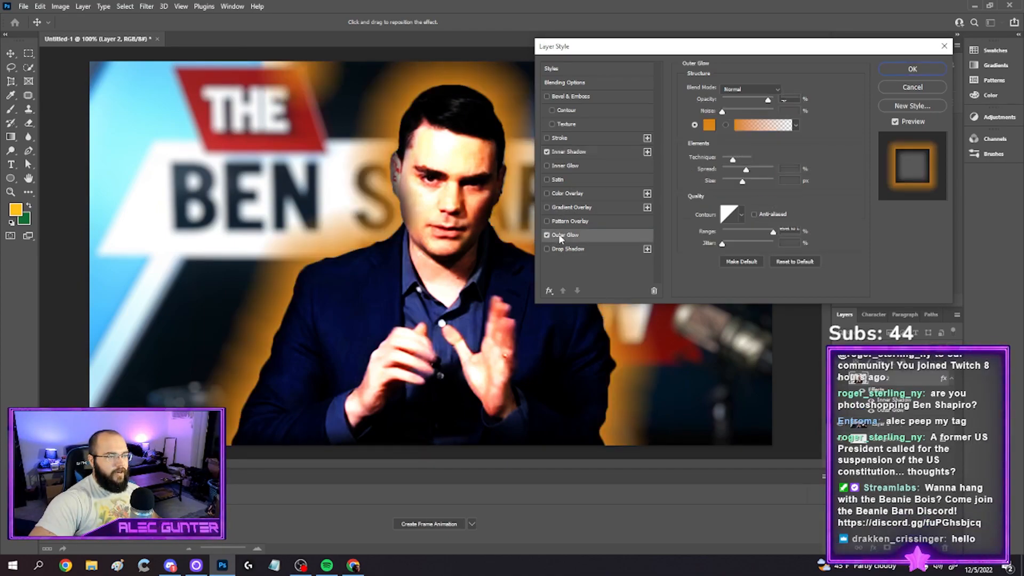
{"action": "left_click_drag", "start_coordinate": [746, 171], "coordinate": [740, 170]}
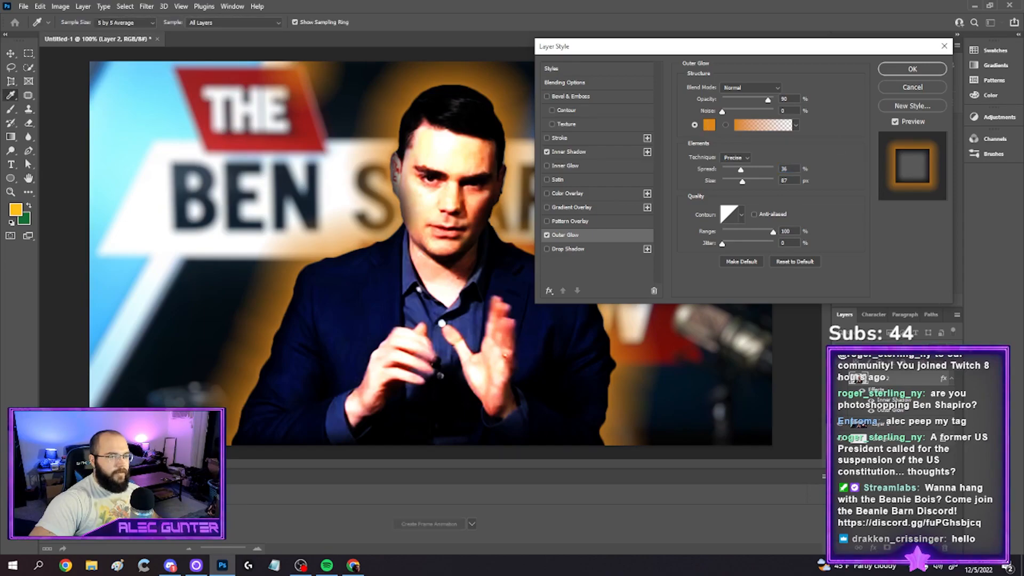
{"action": "left_click", "coordinate": [126, 125]}
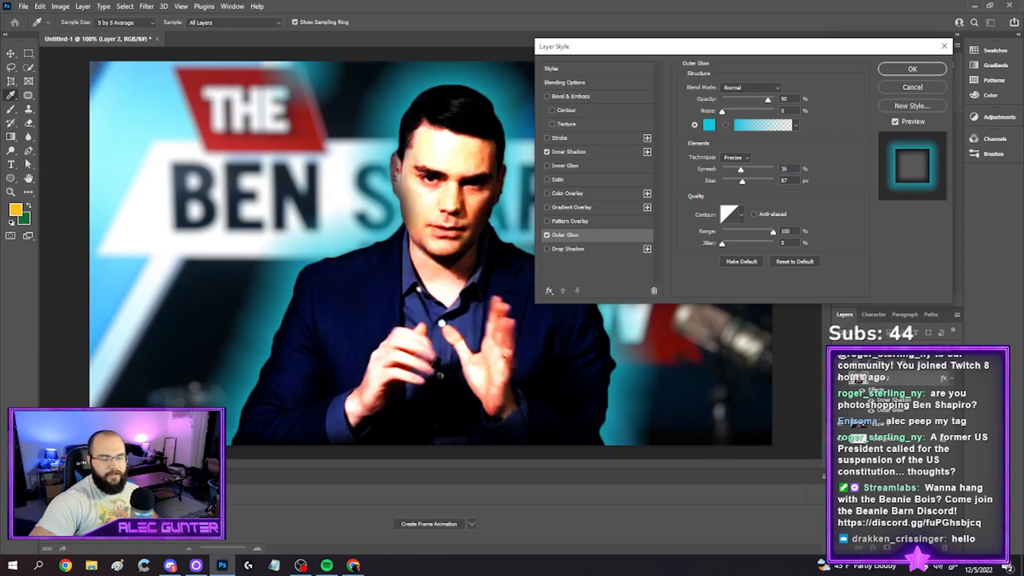
{"action": "key", "text": "Return"}
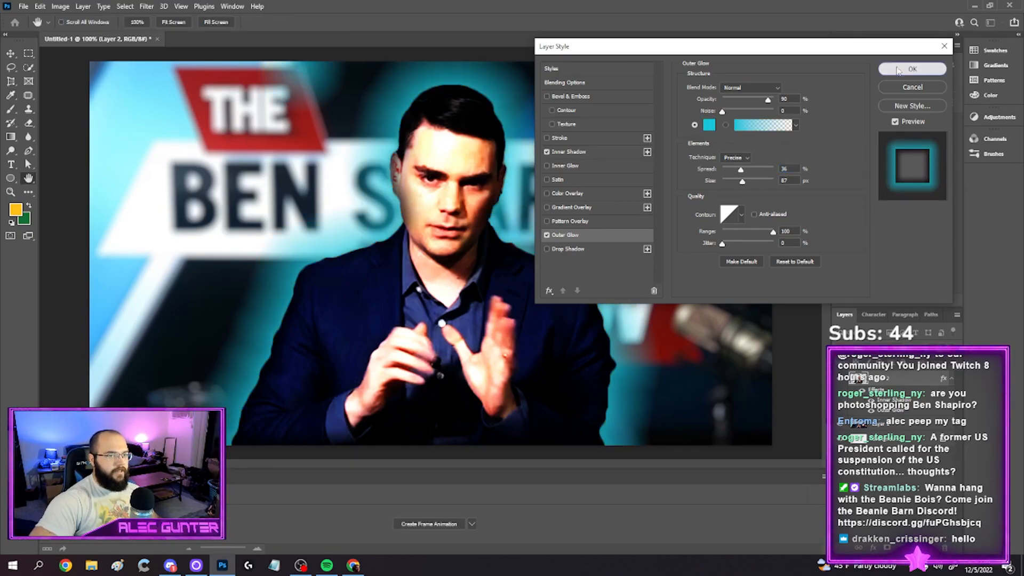
{"action": "left_click", "coordinate": [913, 69]}
{"action": "key", "text": "e"}
{"action": "left_click_drag", "start_coordinate": [290, 73], "coordinate": [278, 66]}
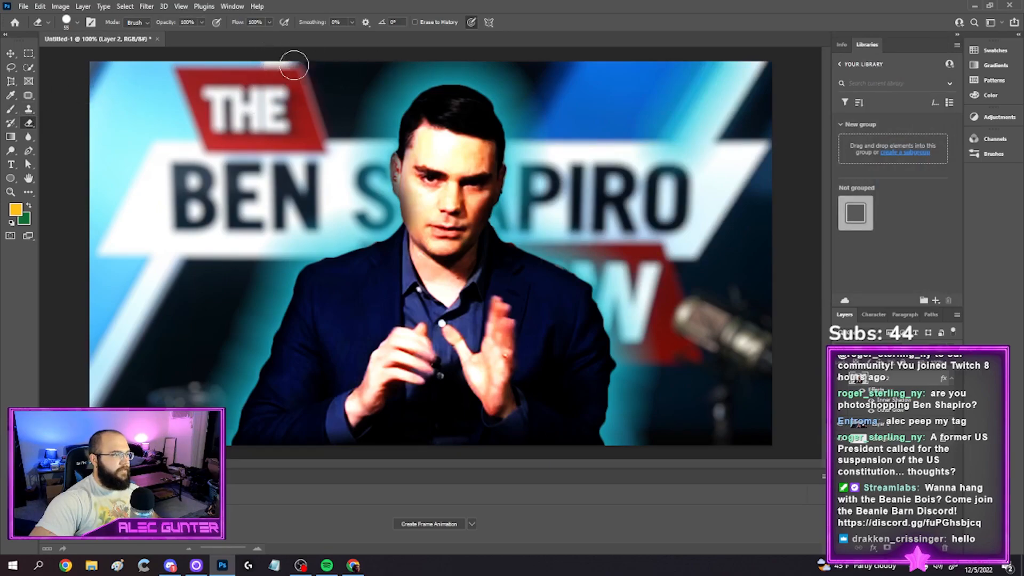
{"action": "mouse_move", "coordinate": [709, 143]}
{"action": "left_mouse_down"}
{"action": "mouse_move", "coordinate": [702, 94]}
{"action": "mouse_move", "coordinate": [674, 148]}
{"action": "mouse_move", "coordinate": [697, 132]}
{"action": "mouse_move", "coordinate": [677, 87]}
{"action": "left_mouse_up"}
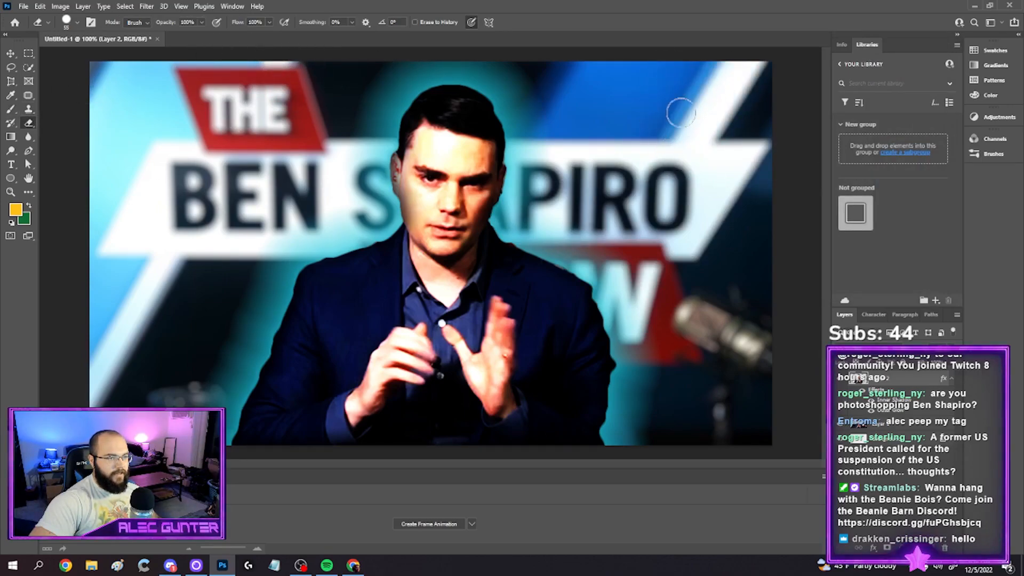